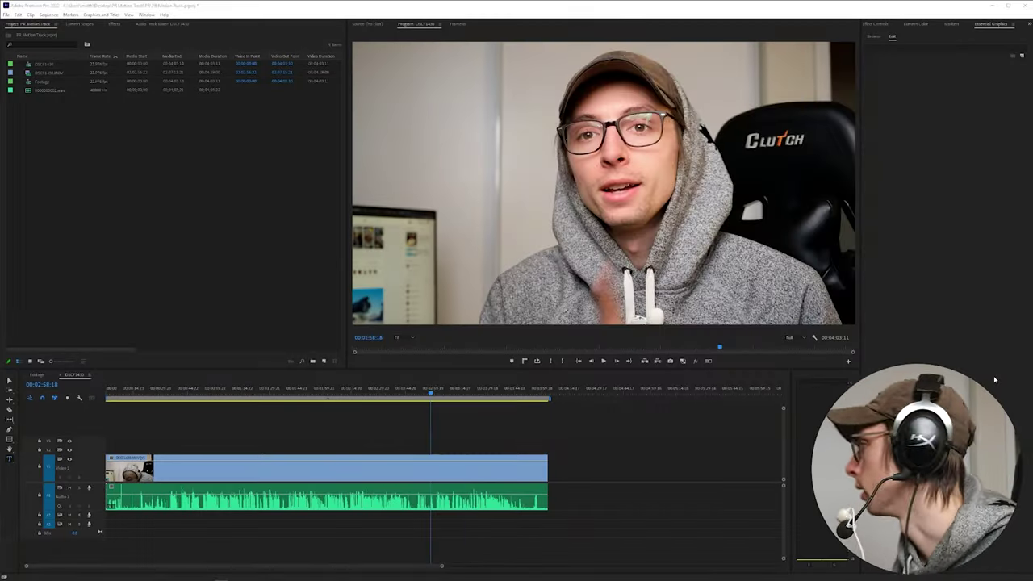
Step: Review the footage around 00:03:16 and trim the sequence to a single 00:00:08:22 clip placed at its start
{"action": "left_click", "coordinate": [417, 393]}
{"action": "key", "text": "="}
{"action": "key", "text": "="}
{"action": "key", "text": "="}
{"action": "left_click_drag", "start_coordinate": [496, 393], "coordinate": [329, 405]}
{"action": "key", "text": "space"}
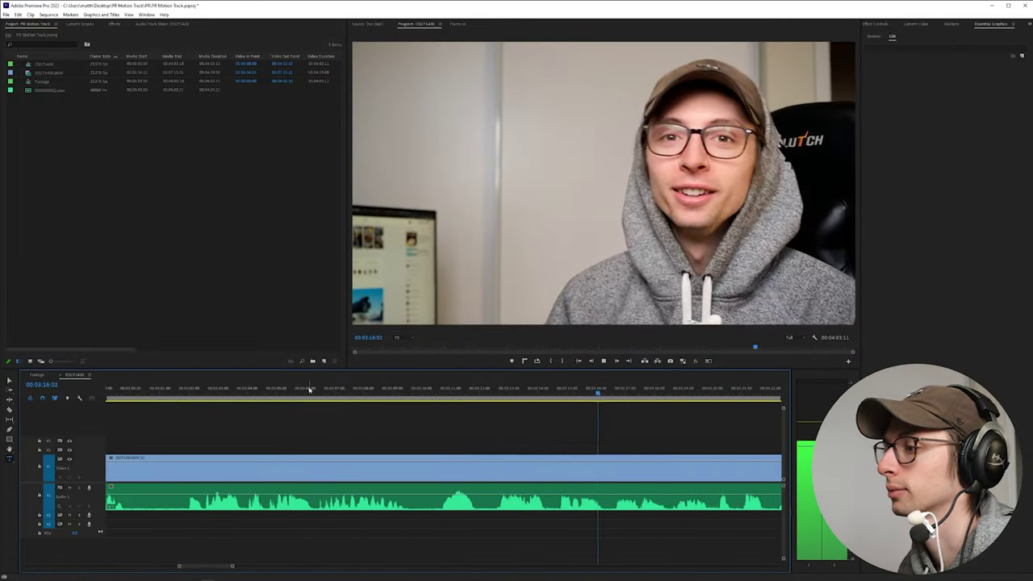
{"action": "key", "text": "space"}
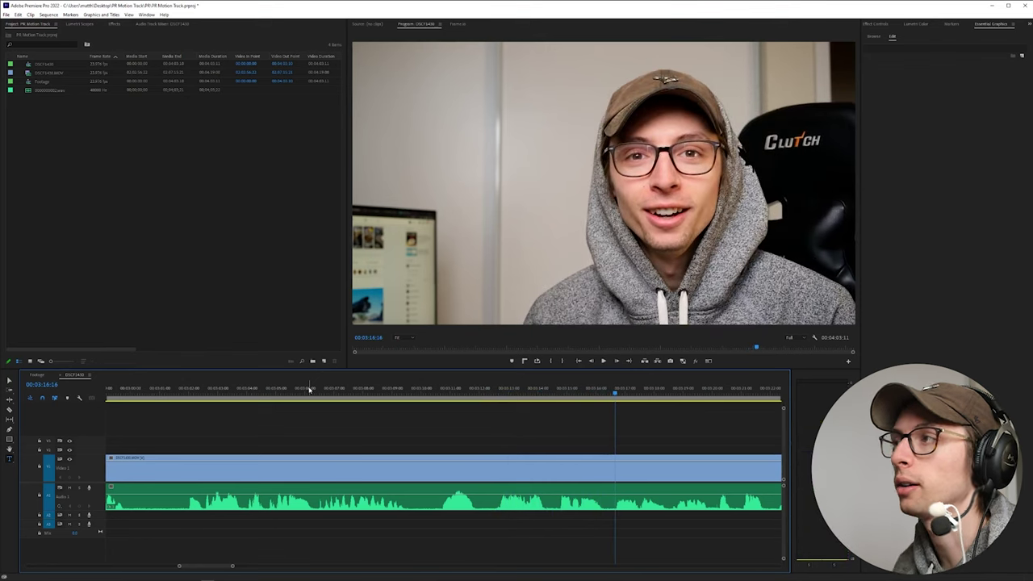
{"action": "left_click_drag", "start_coordinate": [655, 392], "coordinate": [666, 402]}
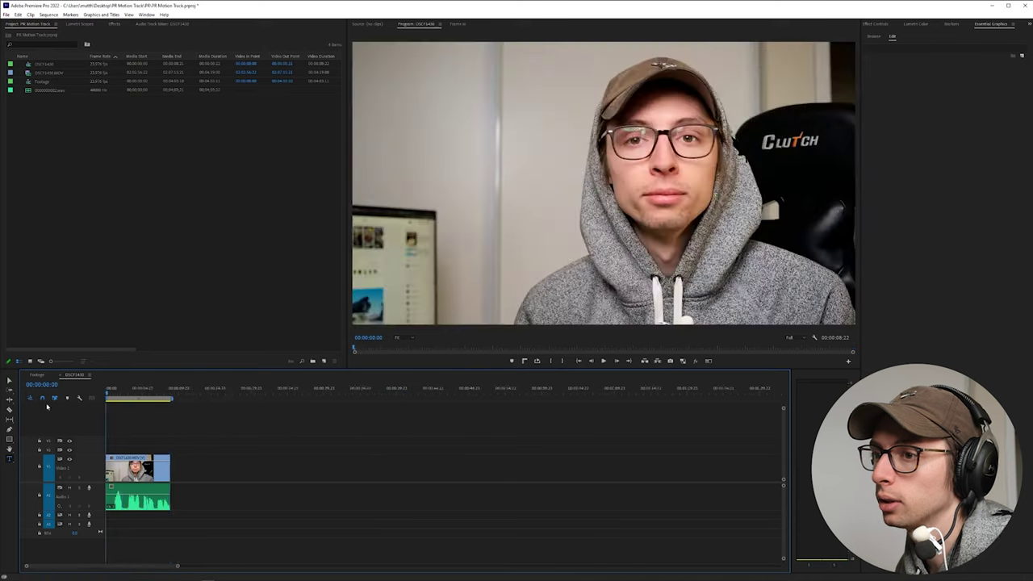
Step: Draw a four-point opacity mask with the Pen tool around the face on the first frame of DSCF1430.MOV
{"action": "key", "text": "equal"}
{"action": "key", "text": "equal"}
{"action": "key", "text": "equal"}
{"action": "key", "text": "space"}
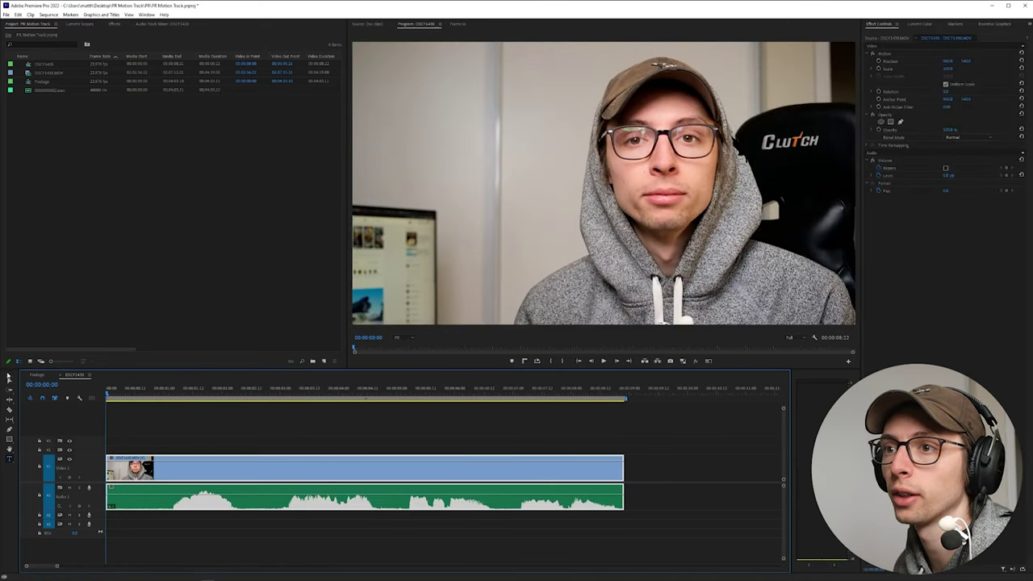
{"action": "left_click", "coordinate": [9, 377]}
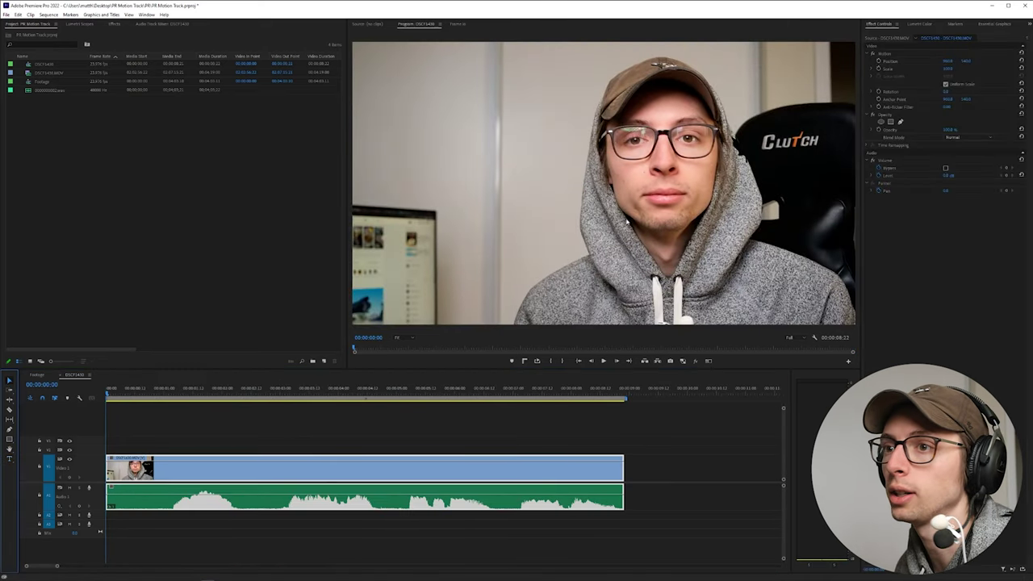
{"action": "left_click", "coordinate": [883, 115]}
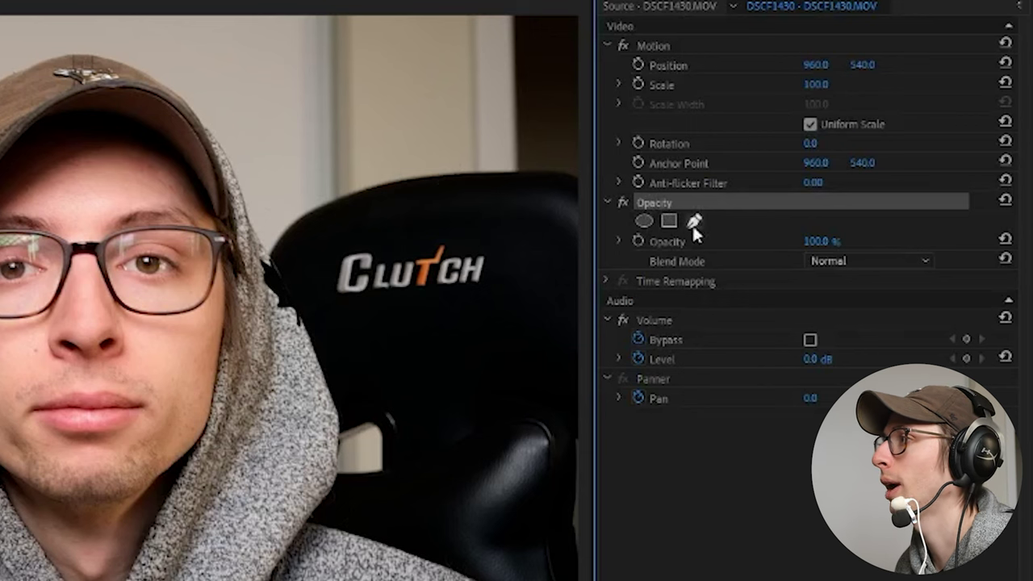
{"action": "left_click", "coordinate": [901, 122]}
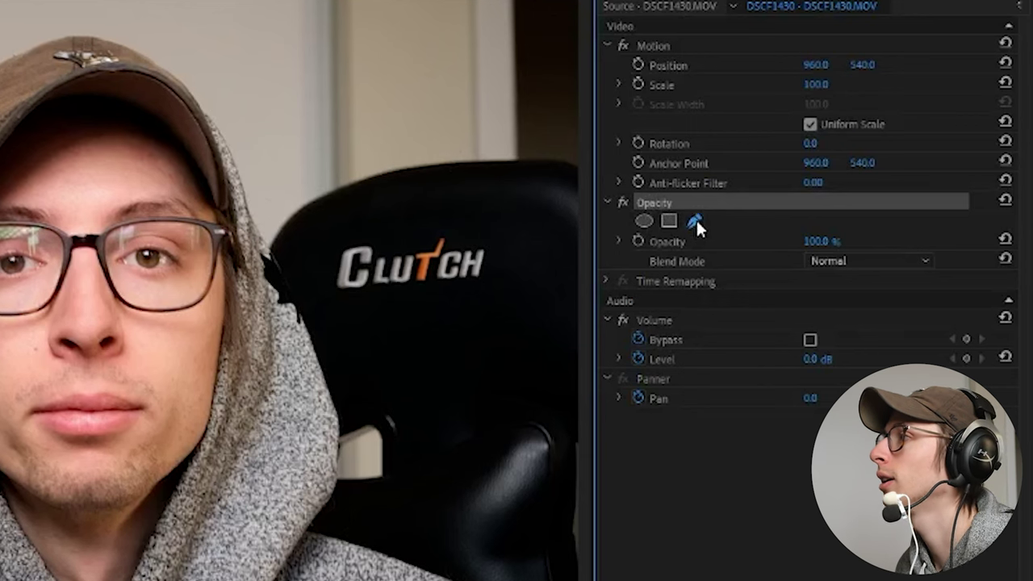
{"action": "left_click", "coordinate": [92, 279]}
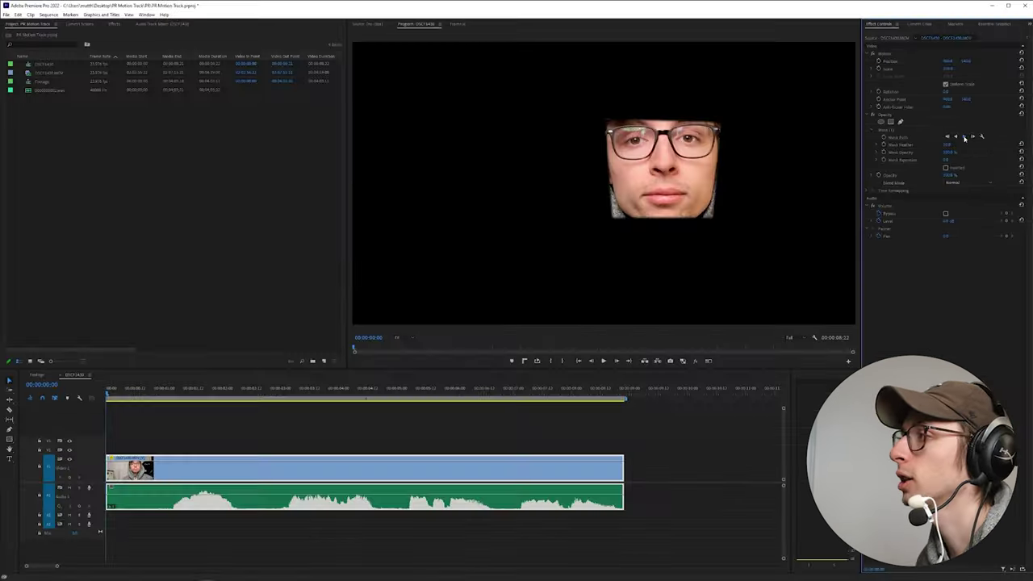
Step: Track the face mask forward through the whole clip, play back the result and return to the first frame
{"action": "left_click", "coordinate": [893, 243]}
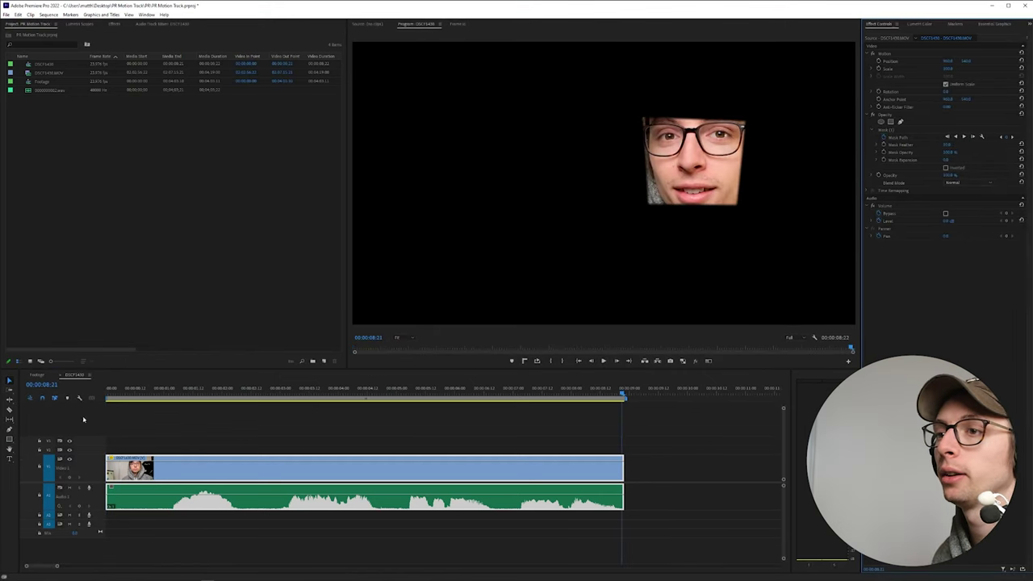
{"action": "left_click_drag", "start_coordinate": [121, 392], "coordinate": [66, 397]}
{"action": "key", "text": "space"}
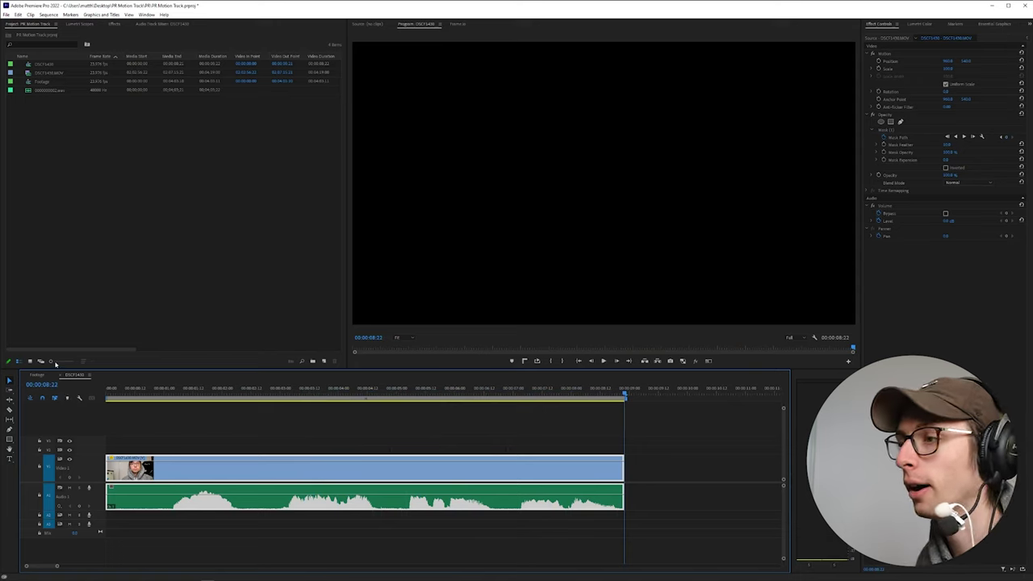
{"action": "key", "text": "Home"}
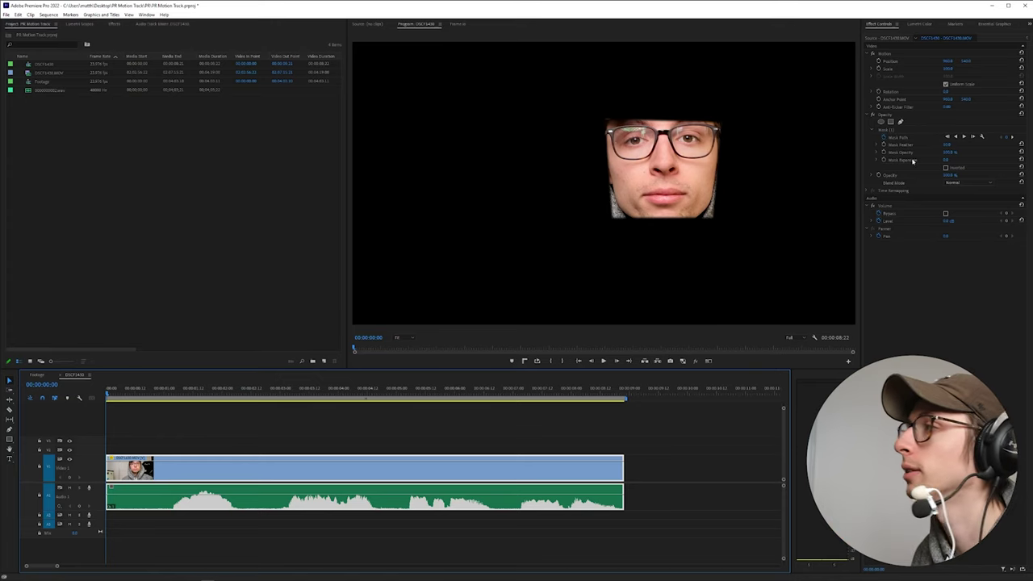
Step: Select the tracked mask path and open the Mask To Transform extension
{"action": "left_click", "coordinate": [902, 138]}
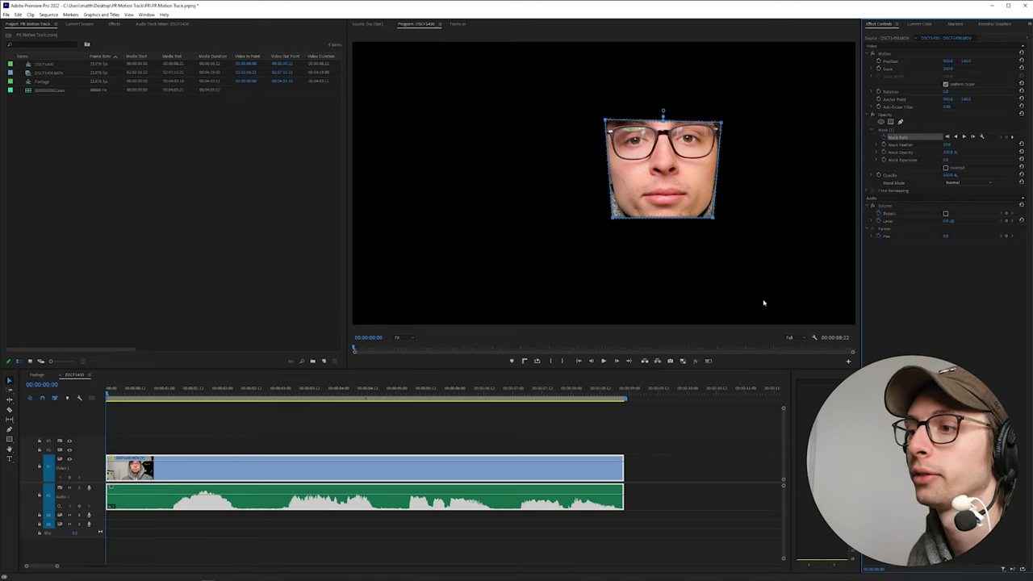
{"action": "left_click", "coordinate": [150, 14]}
{"action": "mouse_move", "coordinate": [202, 41]}
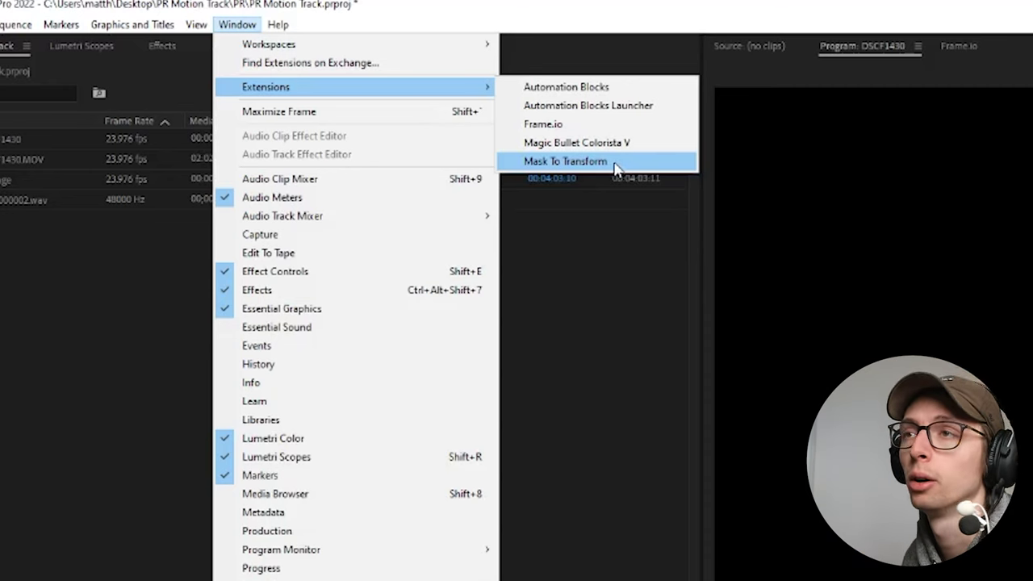
{"action": "left_click", "coordinate": [615, 167]}
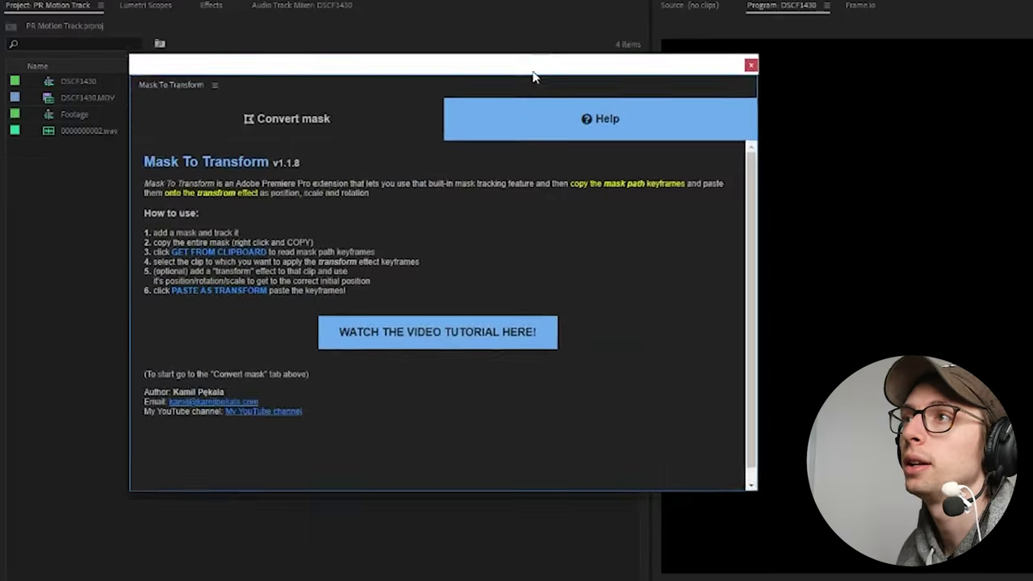
{"action": "left_click_drag", "start_coordinate": [121, 216], "coordinate": [344, 298]}
{"action": "left_click", "coordinate": [349, 278]}
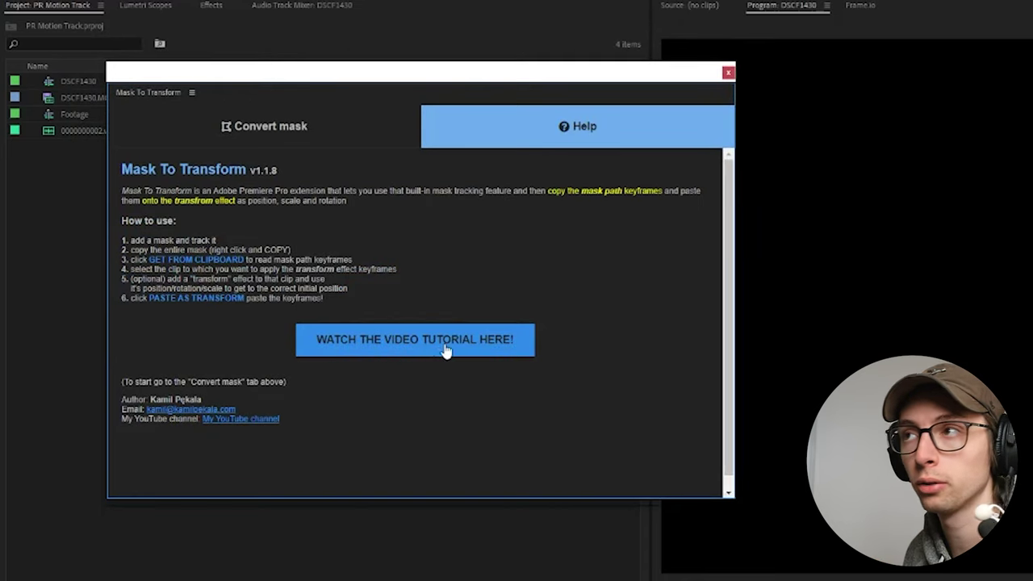
{"action": "left_click_drag", "start_coordinate": [283, 403], "coordinate": [285, 404]}
{"action": "left_click", "coordinate": [285, 405]}
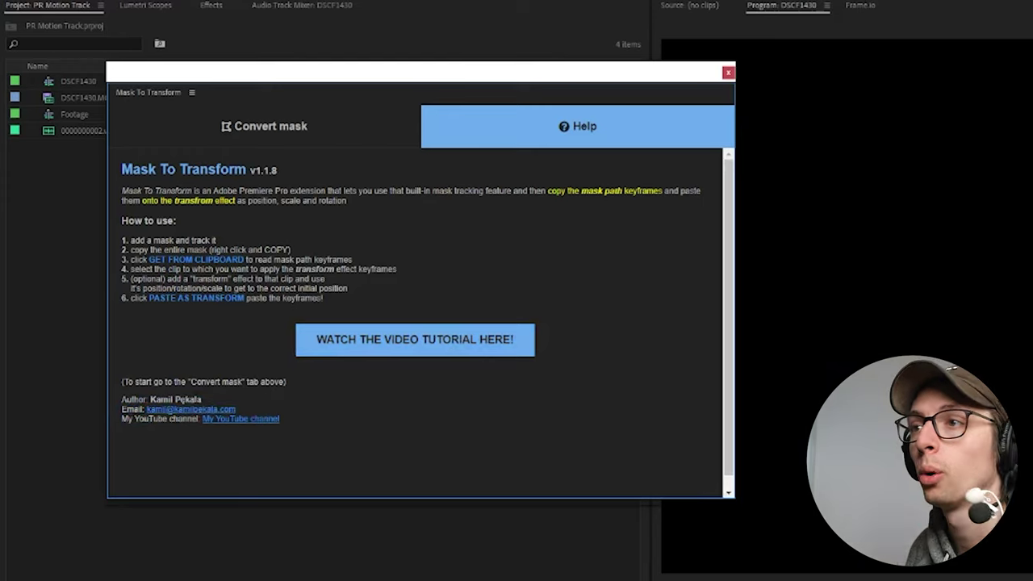
Step: Open the extension author's YouTube channel from the help page and subscribe to it from one of its videos
{"action": "left_click", "coordinate": [242, 420]}
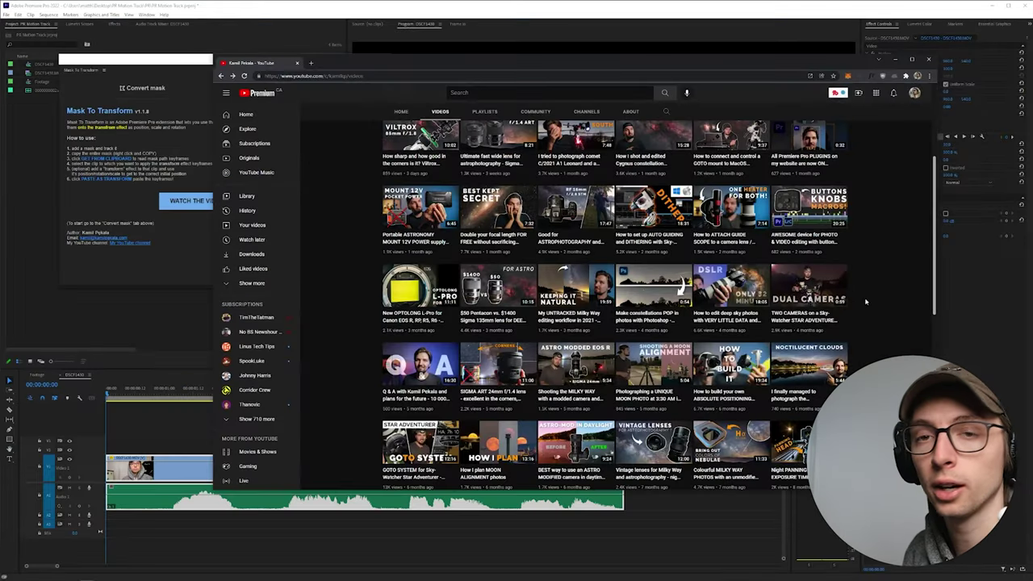
{"action": "scroll", "coordinate": [556, 269], "scroll_direction": "up", "scroll_amount": 3}
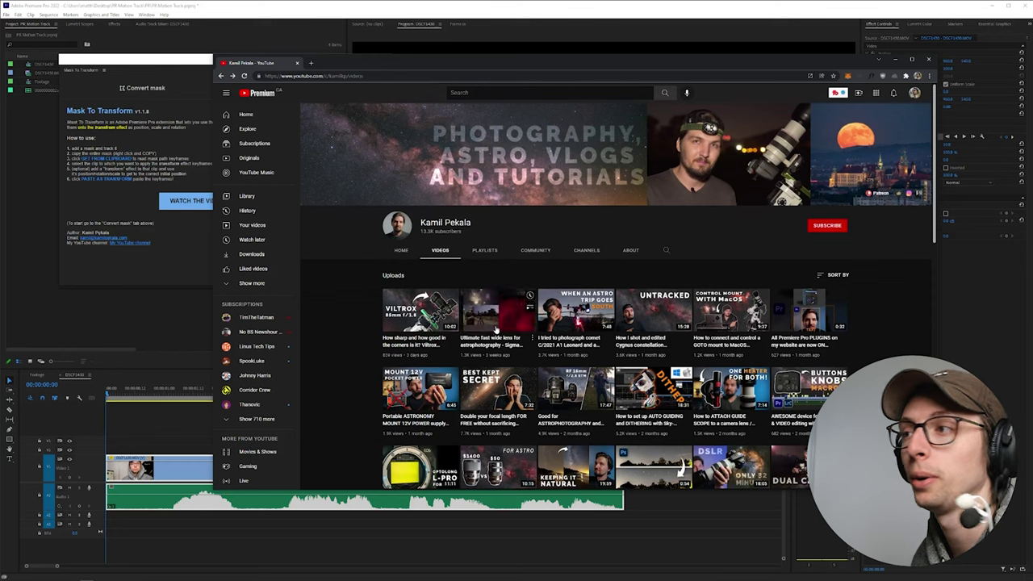
{"action": "left_click", "coordinate": [661, 328]}
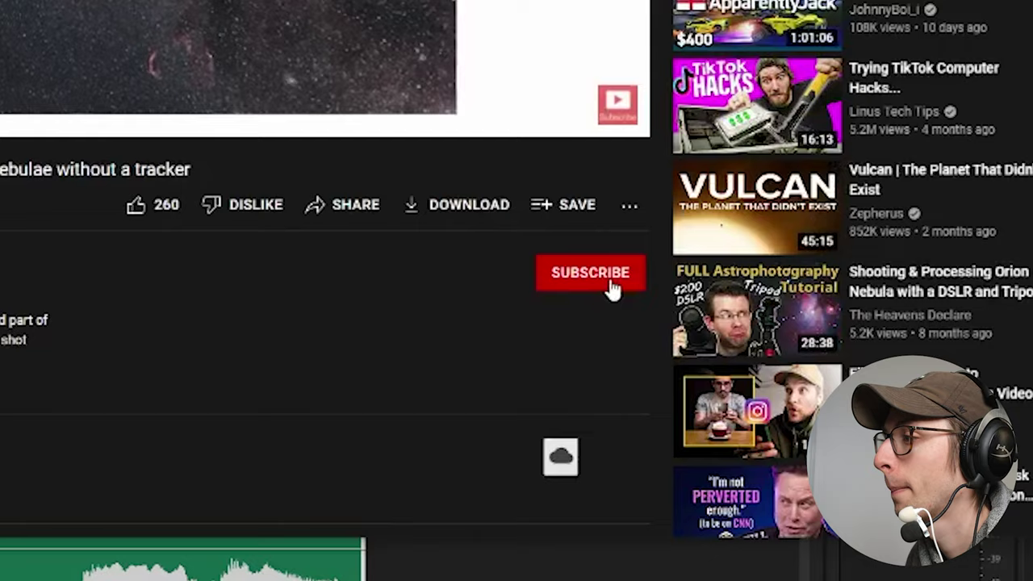
{"action": "left_click", "coordinate": [708, 396]}
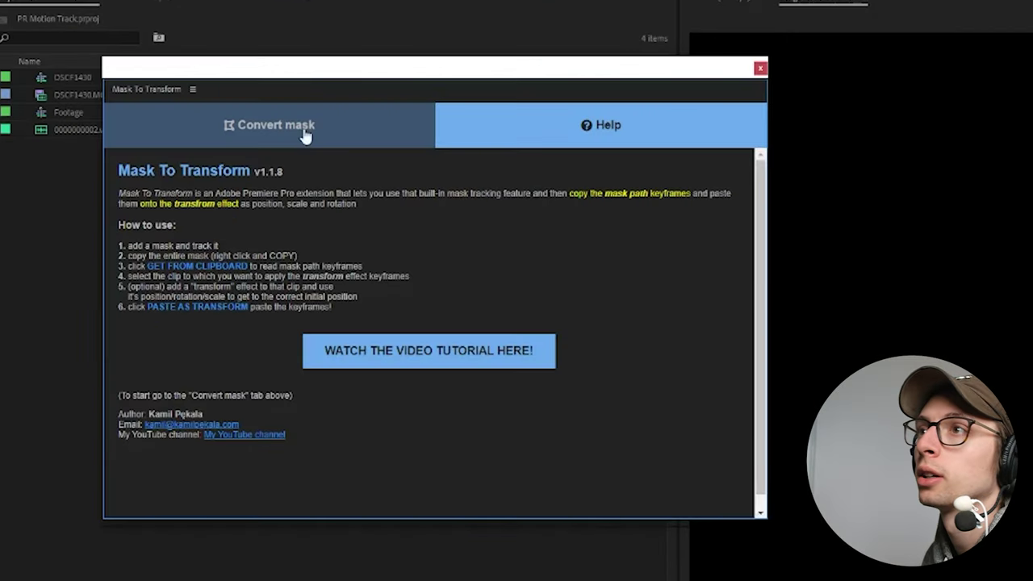
Step: Copy Mask (1) and read its path keyframes from the clipboard into Mask To Transform's mask converter
{"action": "left_click", "coordinate": [305, 137]}
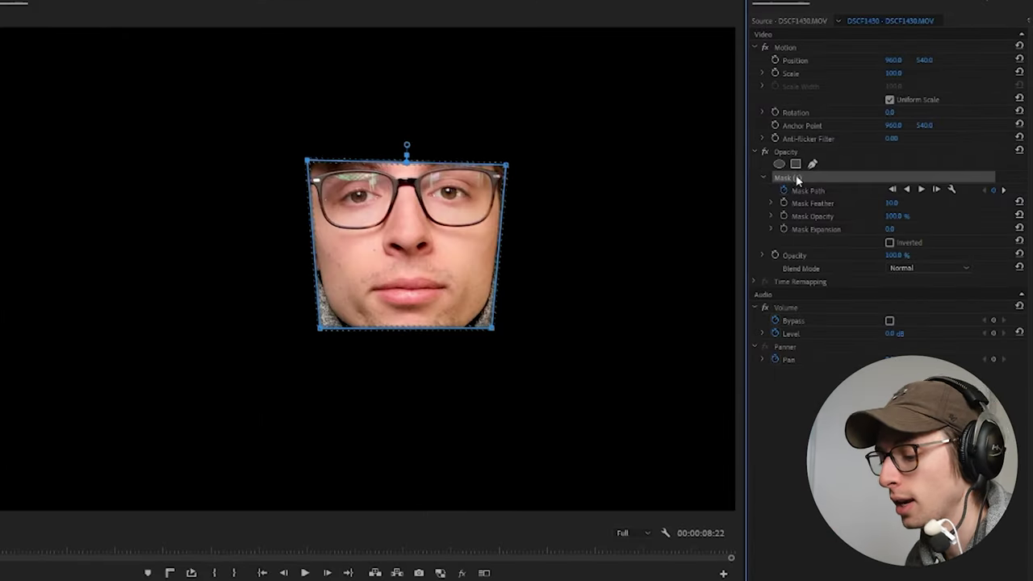
{"action": "key", "text": "ctrl+c"}
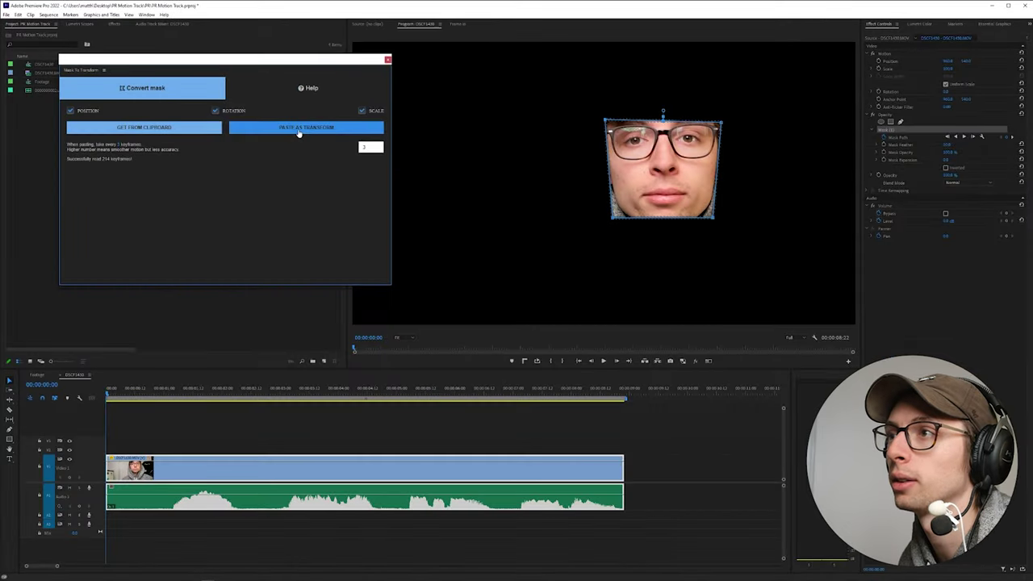
{"action": "left_click_drag", "start_coordinate": [299, 60], "coordinate": [375, 50]}
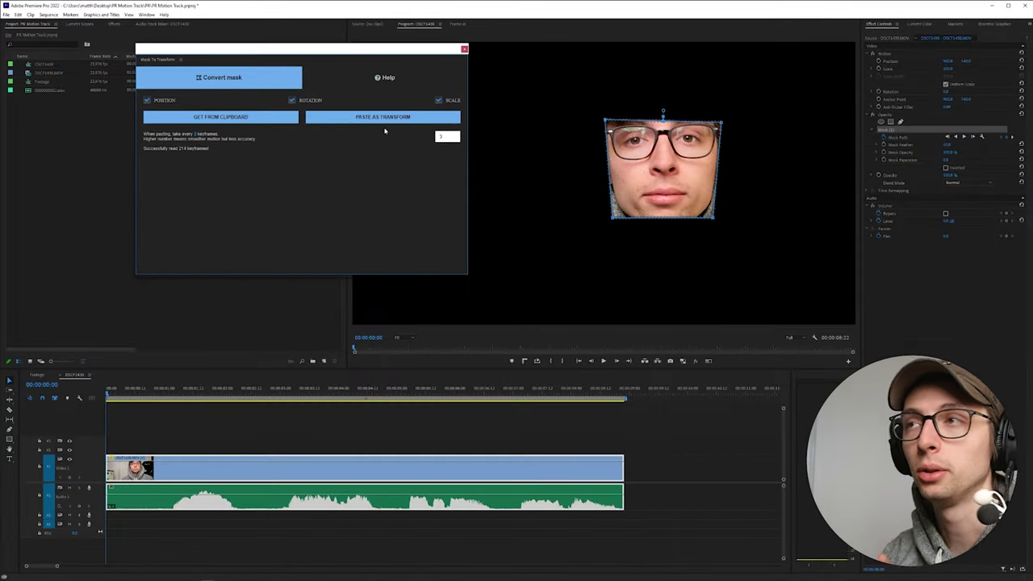
{"action": "left_click", "coordinate": [386, 121]}
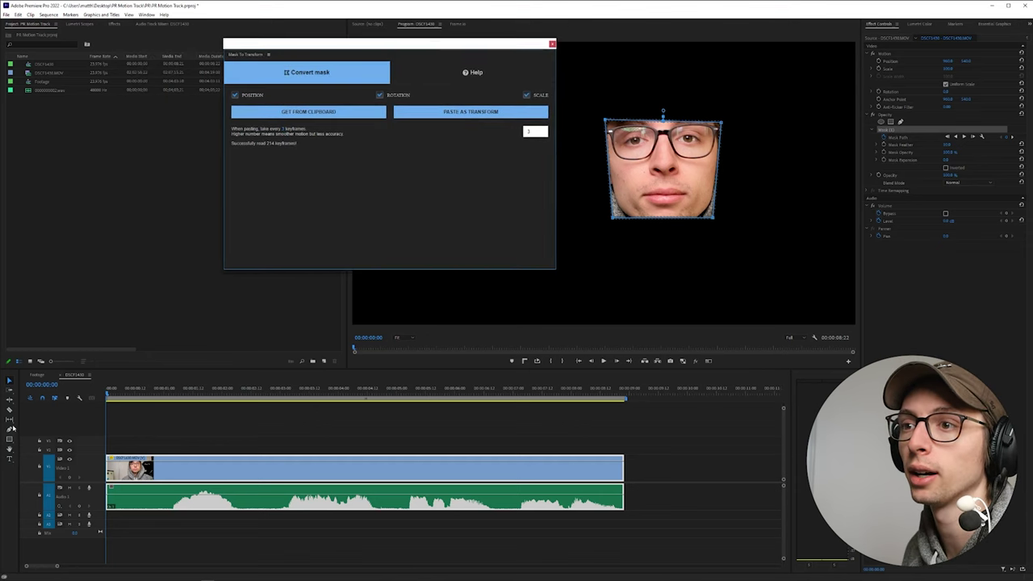
Step: Add a "MOTION TRACK ME!" title beside the face for the clip's full length and paste the mask keyframes onto it as a transform
{"action": "left_click", "coordinate": [454, 147]}
{"action": "type", "text": "MOTION TRAC"}
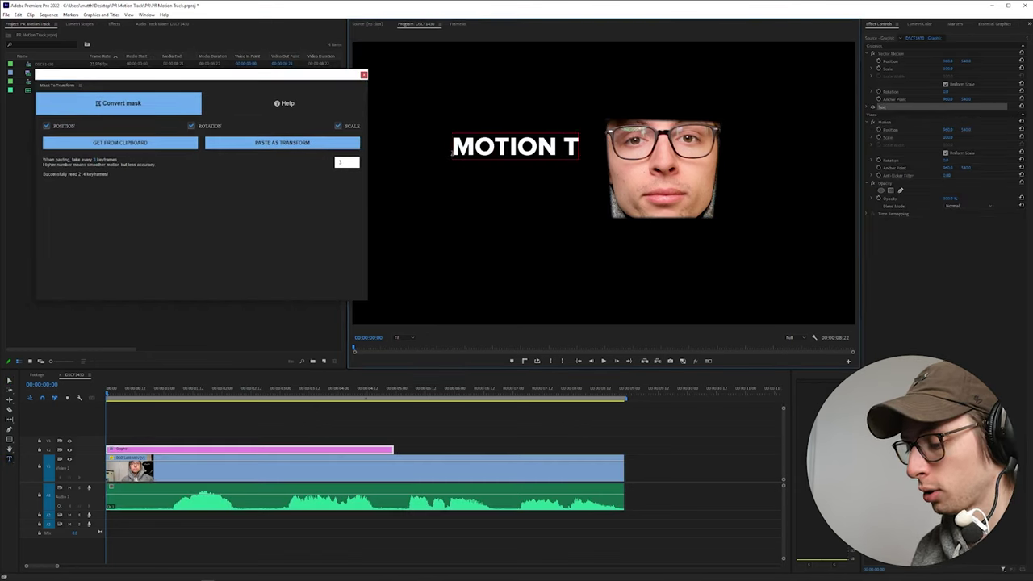
{"action": "type", "text": "K MER"}
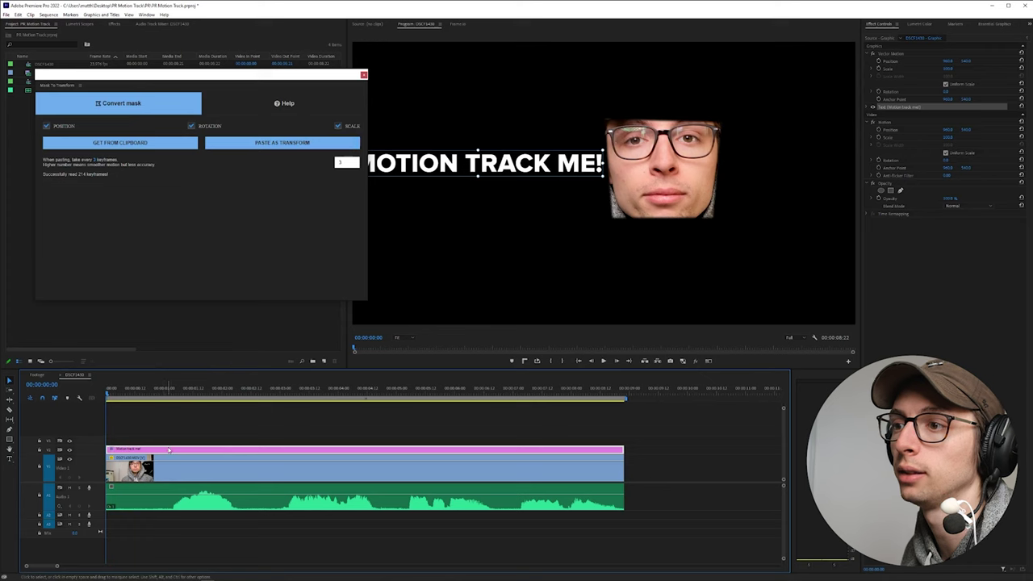
{"action": "left_click", "coordinate": [260, 143]}
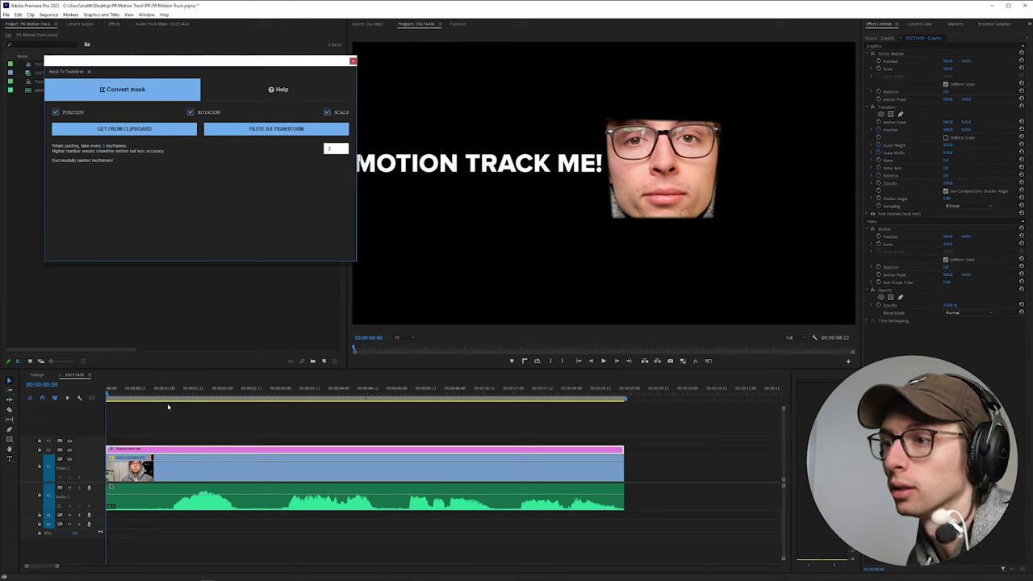
Step: Delete Mask (1) from the footage clip and play back the motion-tracked title
{"action": "left_click", "coordinate": [267, 469]}
{"action": "left_click", "coordinate": [890, 130]}
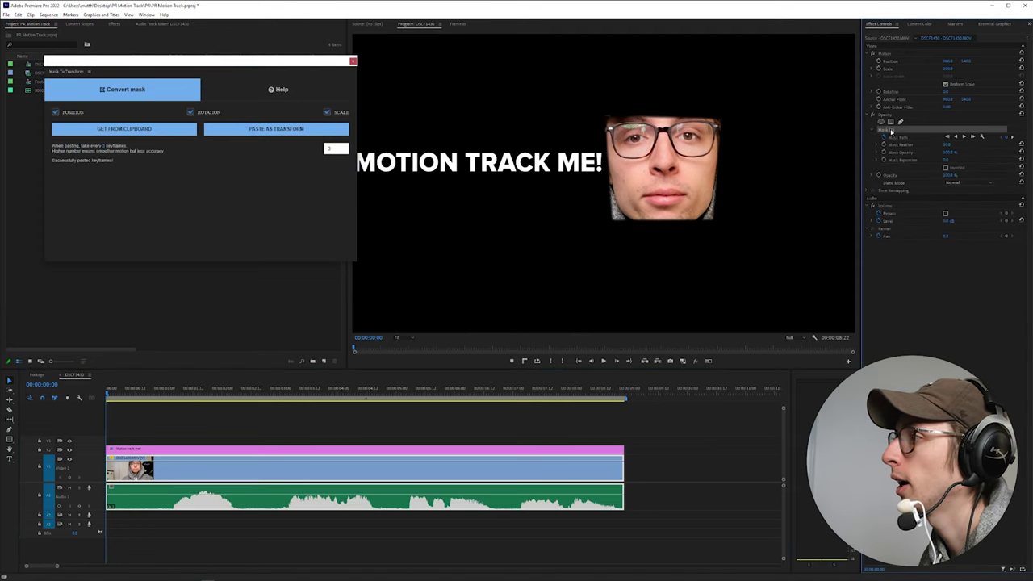
{"action": "key", "text": "Delete"}
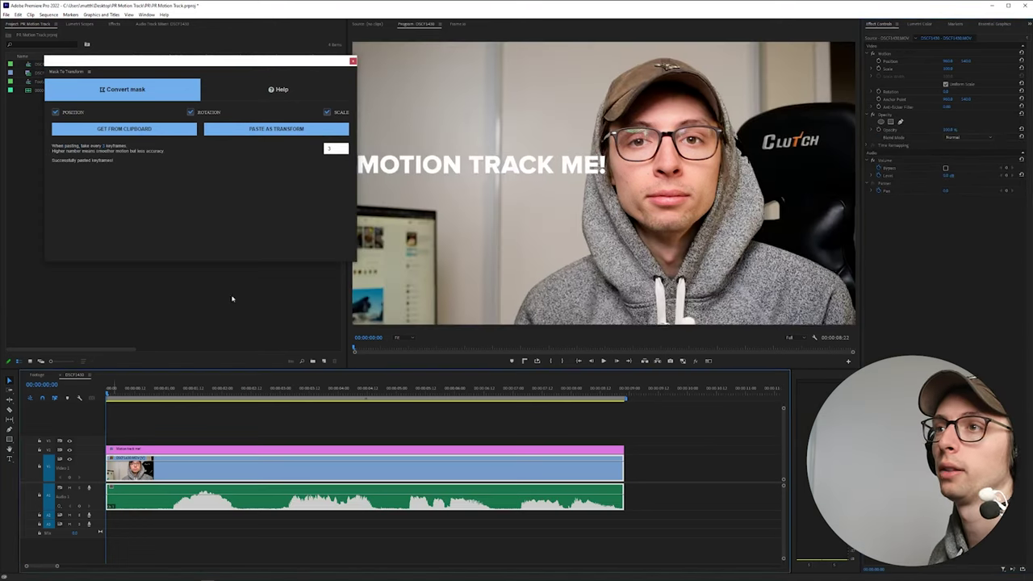
{"action": "left_click_drag", "start_coordinate": [301, 62], "coordinate": [268, 44]}
{"action": "key", "text": "space"}
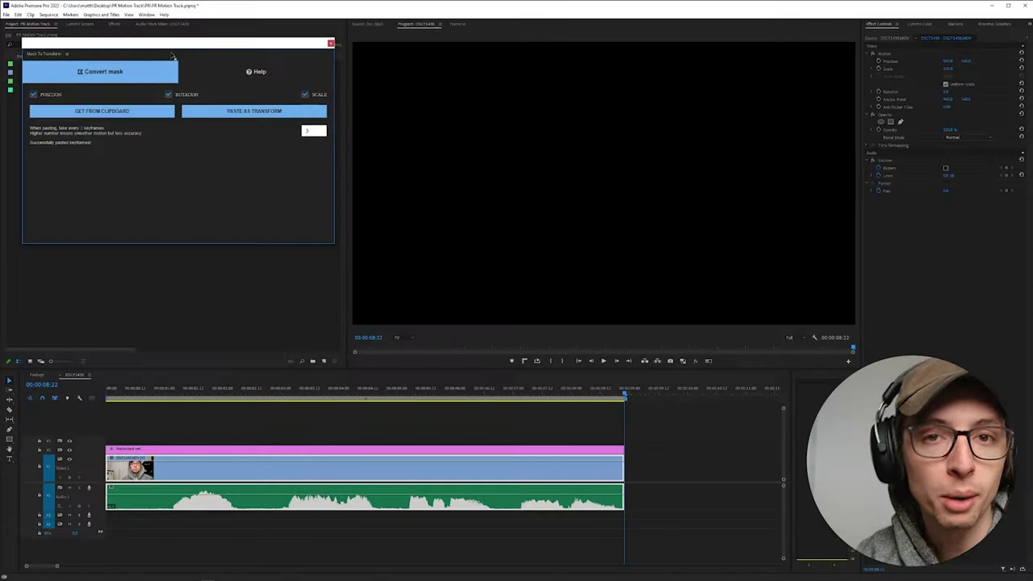
{"action": "left_click", "coordinate": [330, 42]}
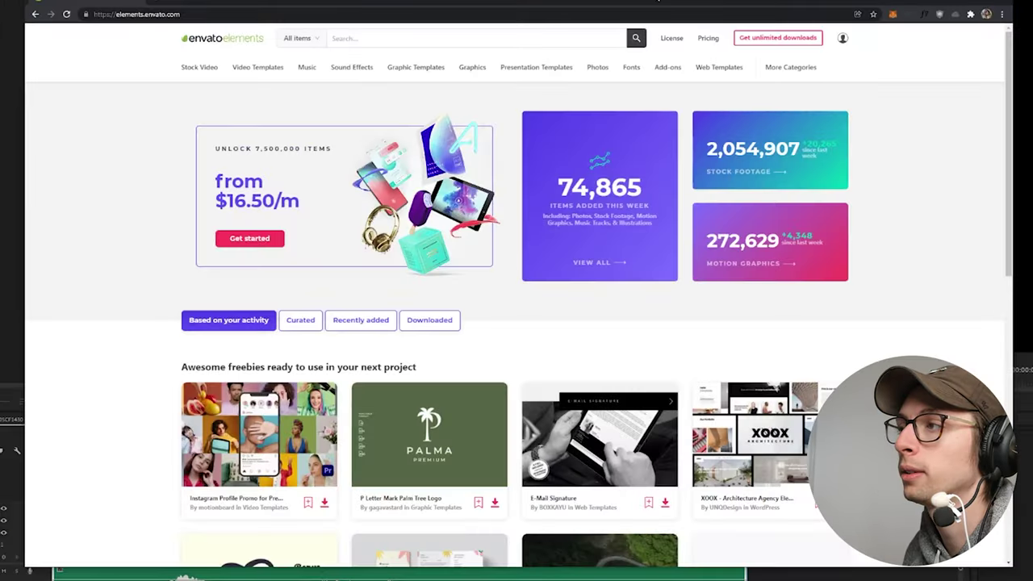
Step: Look over the item categories on Envato Elements and limit the search to Stock Video
{"action": "left_click", "coordinate": [297, 38]}
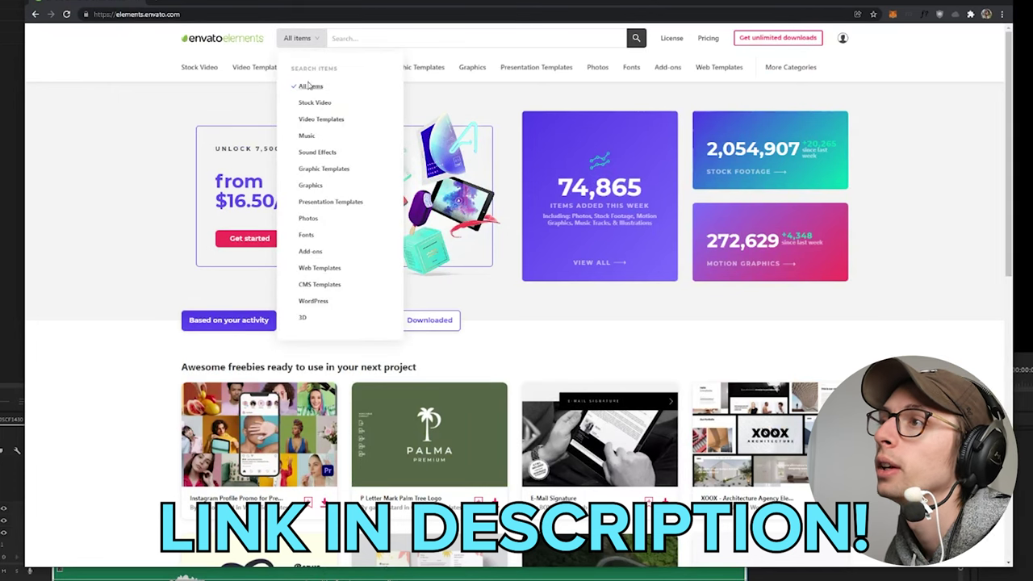
{"action": "left_click", "coordinate": [297, 37]}
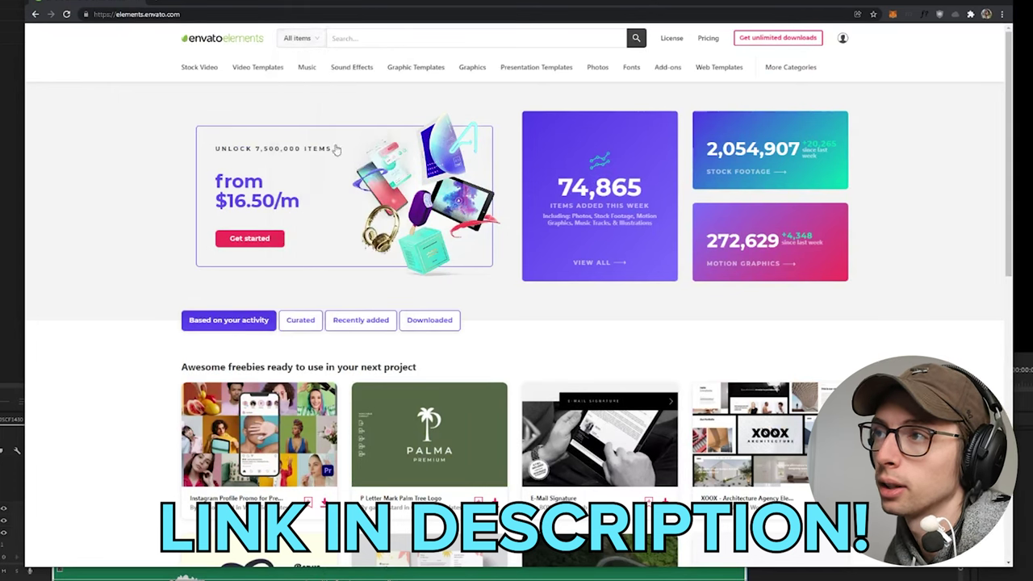
{"action": "left_click", "coordinate": [297, 38]}
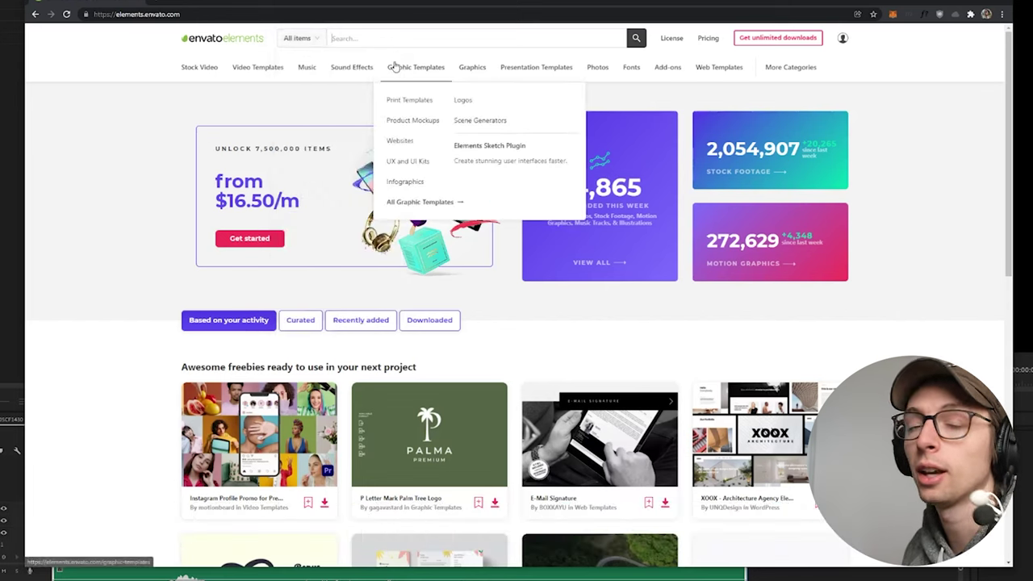
{"action": "mouse_move", "coordinate": [310, 47]}
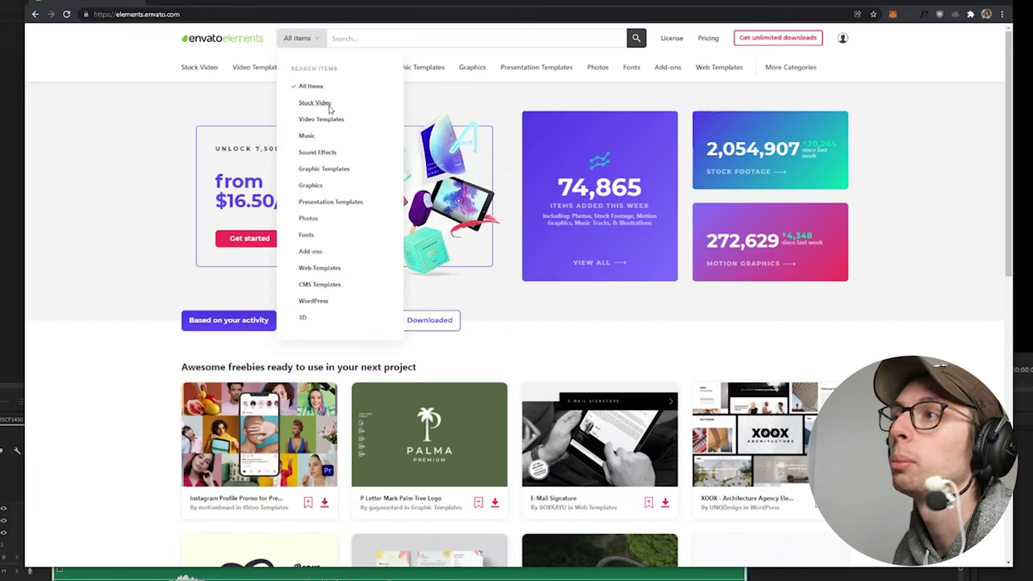
{"action": "left_click", "coordinate": [315, 103]}
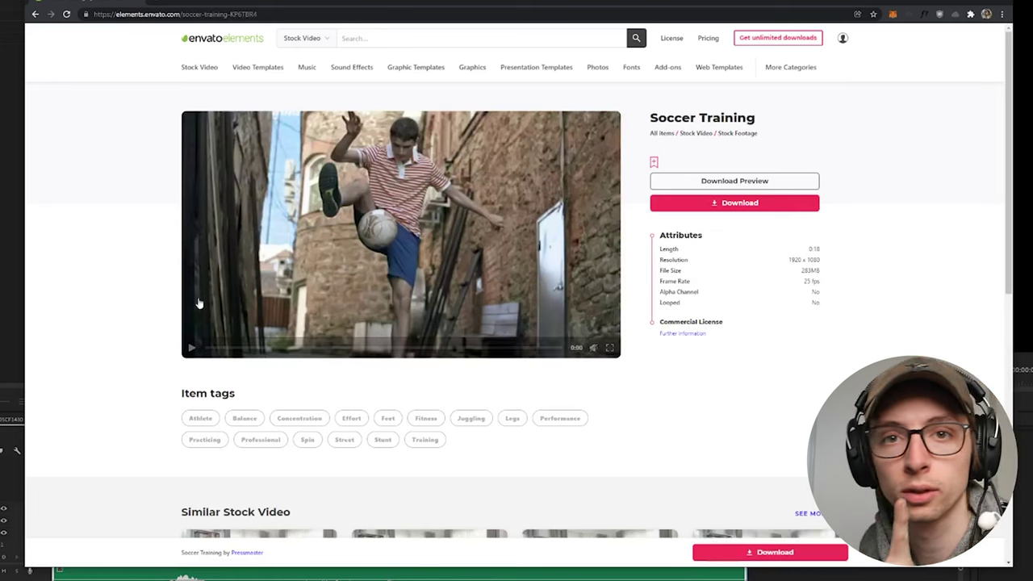
Step: Download the "Soccer Training" stock clip into the PR Motion Track project's Footage folder
{"action": "left_click", "coordinate": [734, 202]}
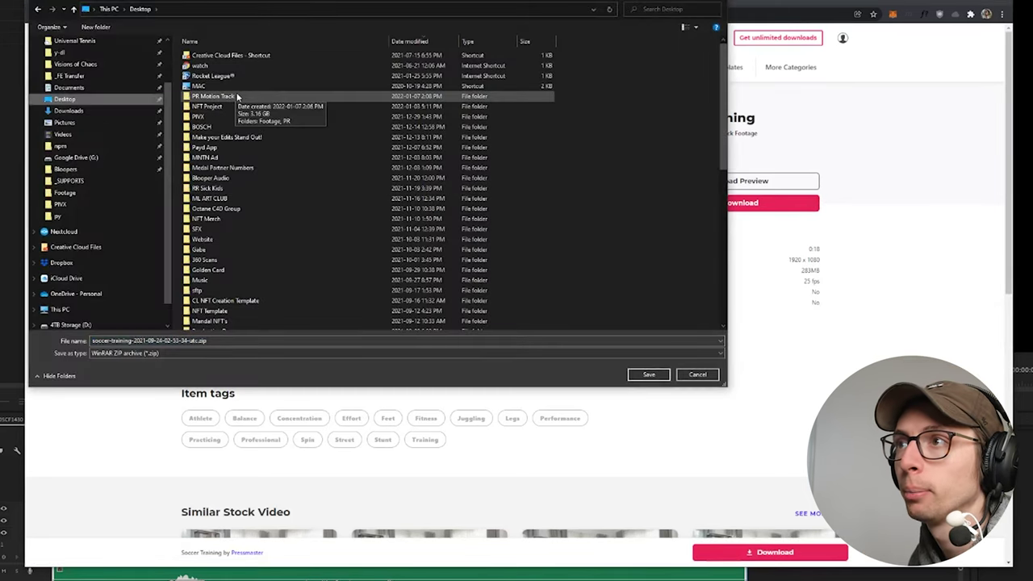
{"action": "double_click", "coordinate": [232, 96]}
{"action": "double_click", "coordinate": [242, 65]}
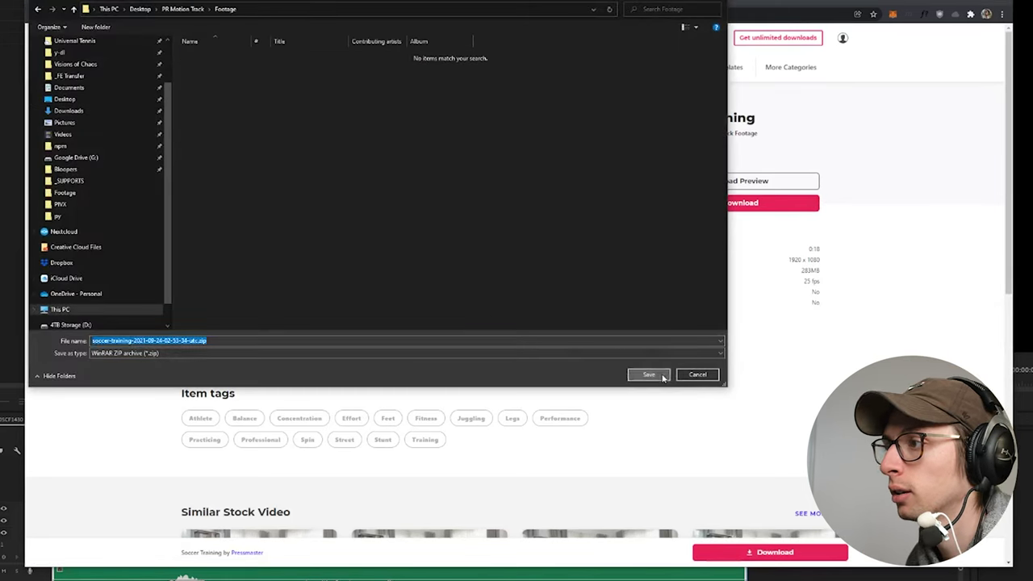
{"action": "left_click", "coordinate": [662, 376]}
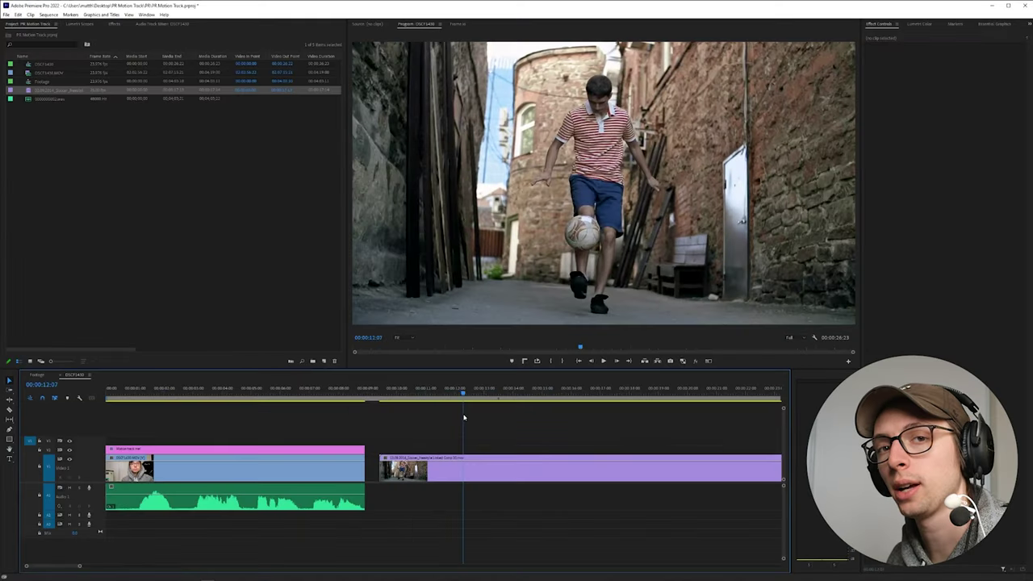
Step: Scrub through the soccer clip and try to track a round mask on the ball forward one frame at a time
{"action": "left_click_drag", "start_coordinate": [464, 418], "coordinate": [662, 410]}
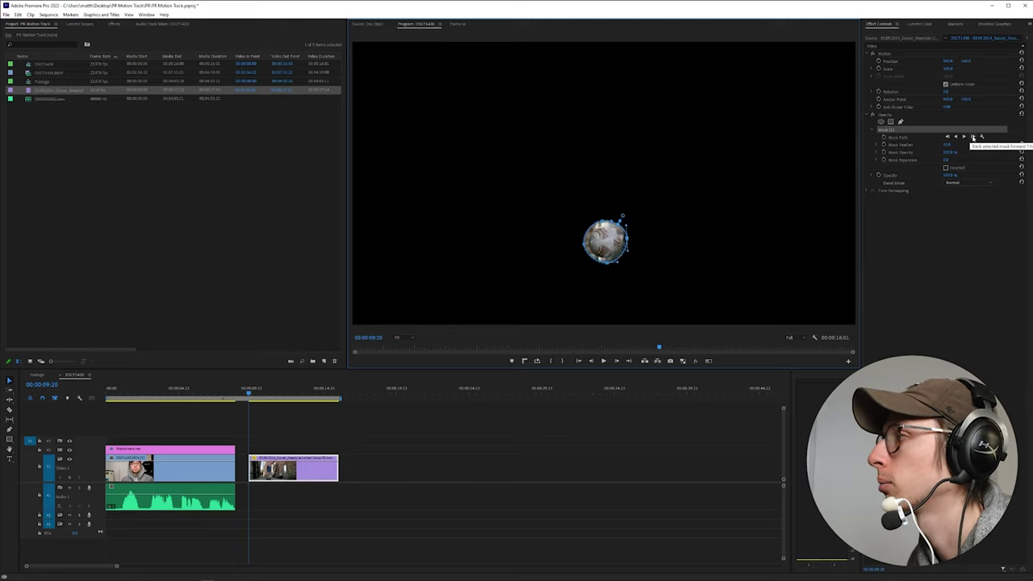
{"action": "left_click", "coordinate": [973, 137]}
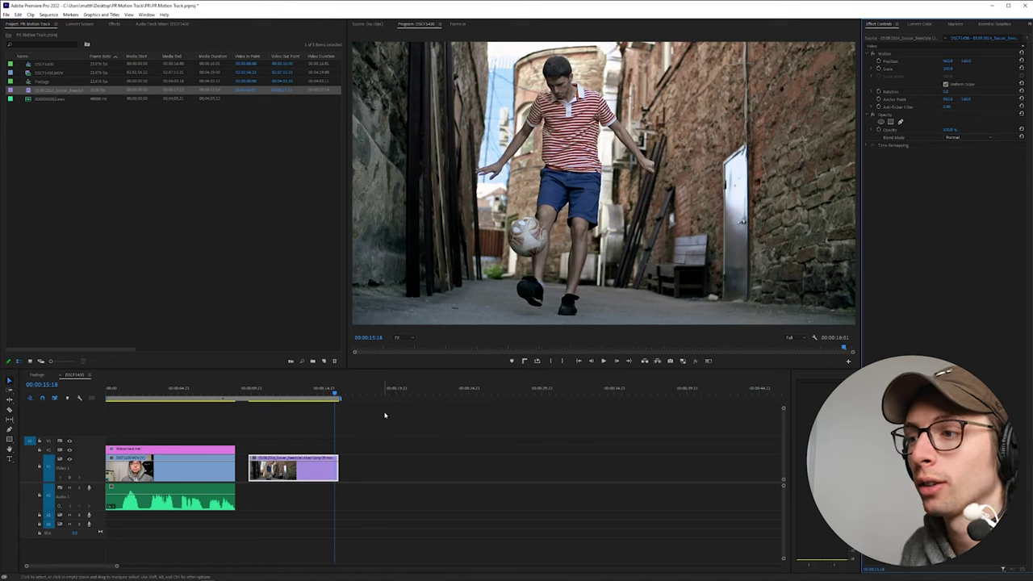
Step: Try an elliptical opacity mask around the ball on the soccer clip at 00:00:13:13 and delete it
{"action": "left_click_drag", "start_coordinate": [336, 392], "coordinate": [303, 393]}
{"action": "left_click", "coordinate": [329, 415]}
{"action": "left_click", "coordinate": [321, 469]}
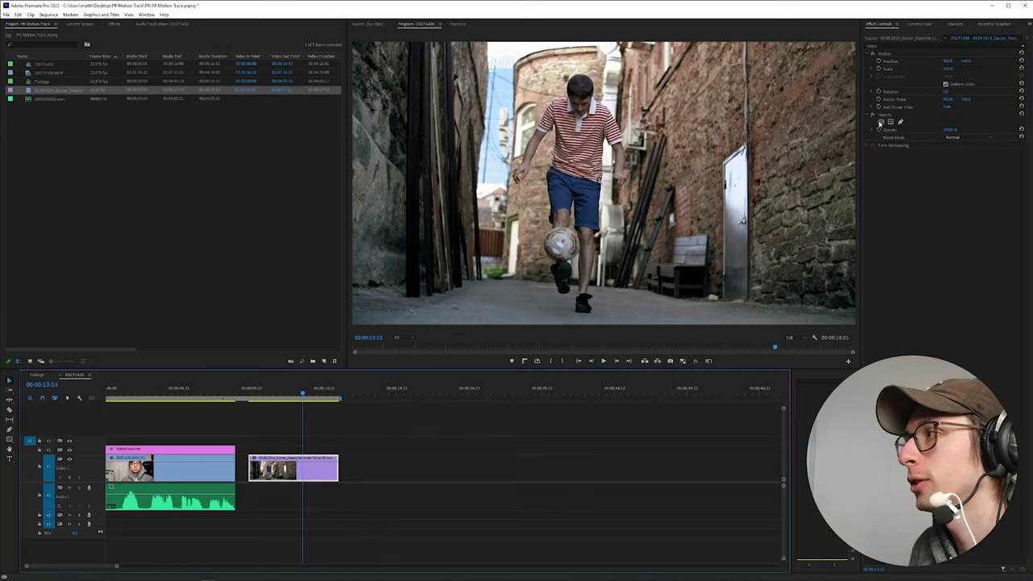
{"action": "left_click", "coordinate": [880, 122]}
{"action": "left_click_drag", "start_coordinate": [588, 202], "coordinate": [532, 268]}
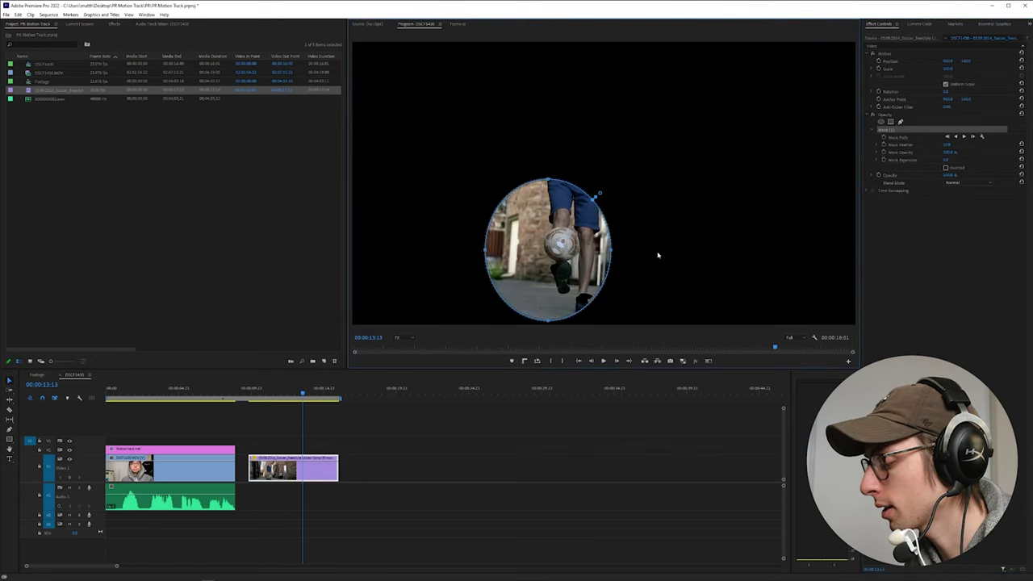
{"action": "left_click", "coordinate": [902, 131]}
{"action": "key", "text": "Delete"}
Step: Draw a four-point opacity mask closely around the soccer ball with the Pen tool and try tracking it backward
{"action": "left_click", "coordinate": [901, 121]}
{"action": "left_click", "coordinate": [560, 221]}
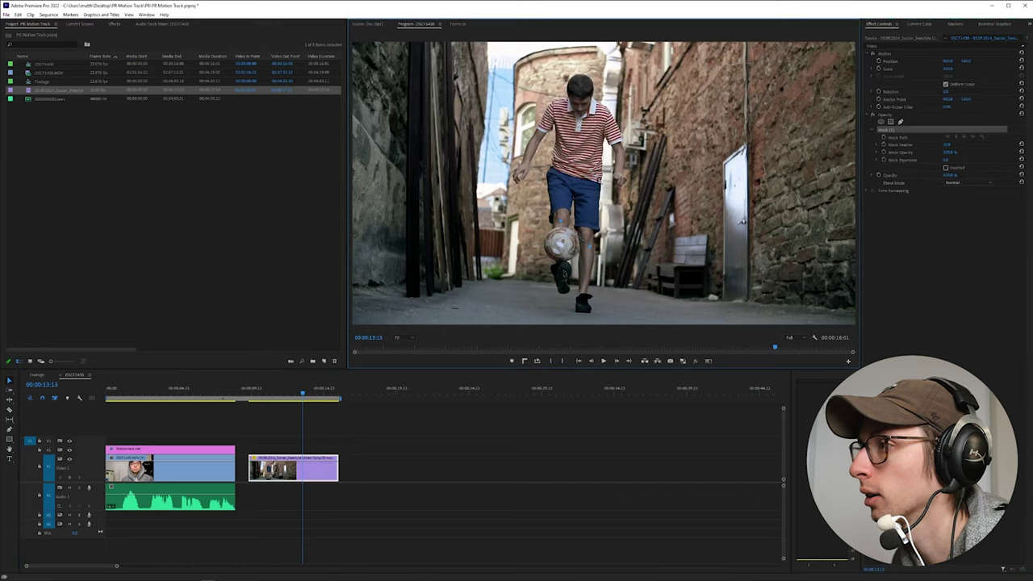
{"action": "left_click", "coordinate": [954, 137]}
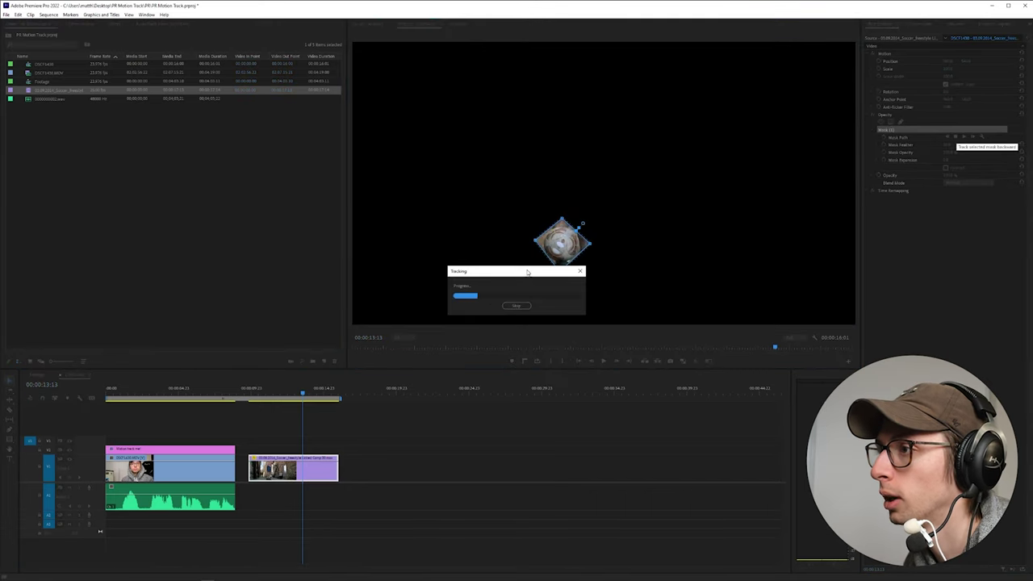
Step: Scrub through the tracked ball mask and delete the soccer clip from the sequence
{"action": "left_click_drag", "start_coordinate": [248, 395], "coordinate": [307, 395]}
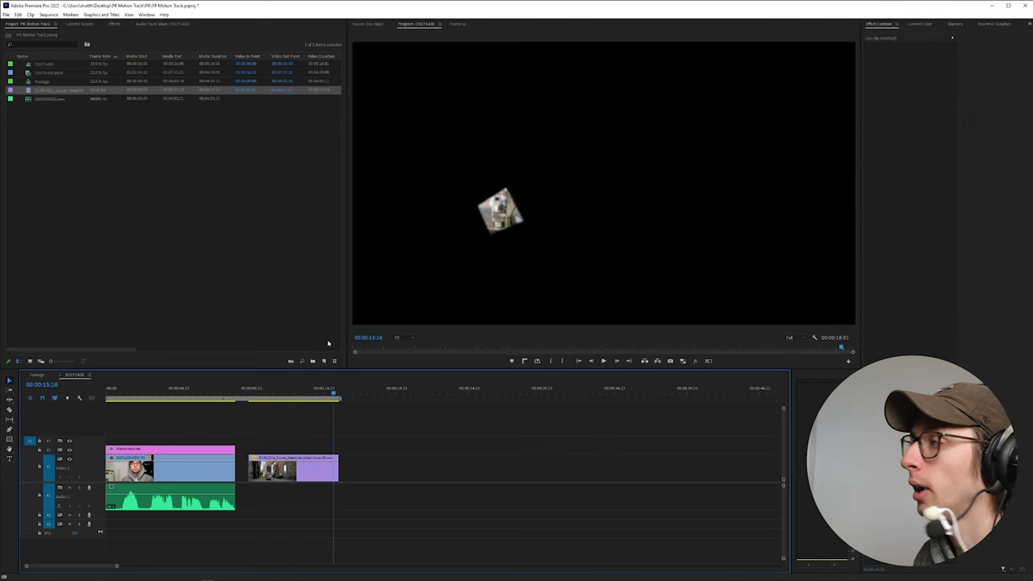
{"action": "left_click", "coordinate": [326, 470]}
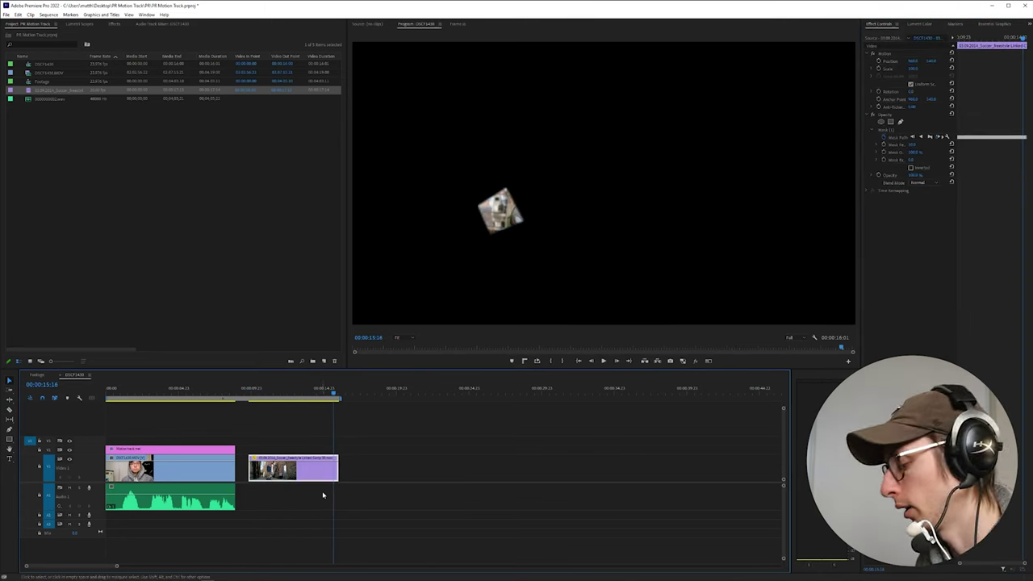
{"action": "key", "text": "Delete"}
Step: Switch to Envato Elements in the browser, search Stock Video for "drone" and download the "Landing Drone" clip
{"action": "key", "text": "alt+Tab"}
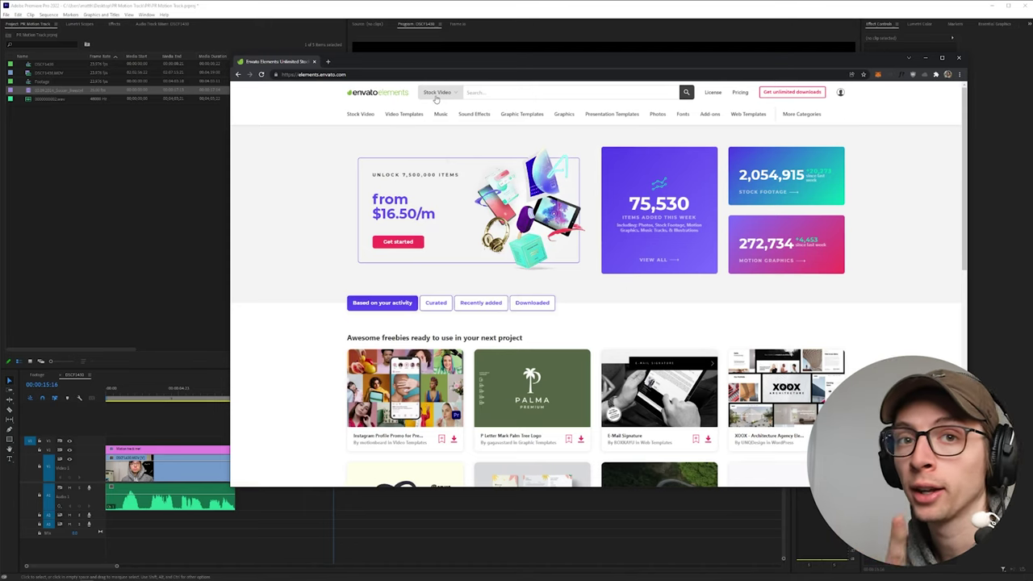
{"action": "left_click", "coordinate": [436, 94]}
{"action": "left_click", "coordinate": [454, 139]}
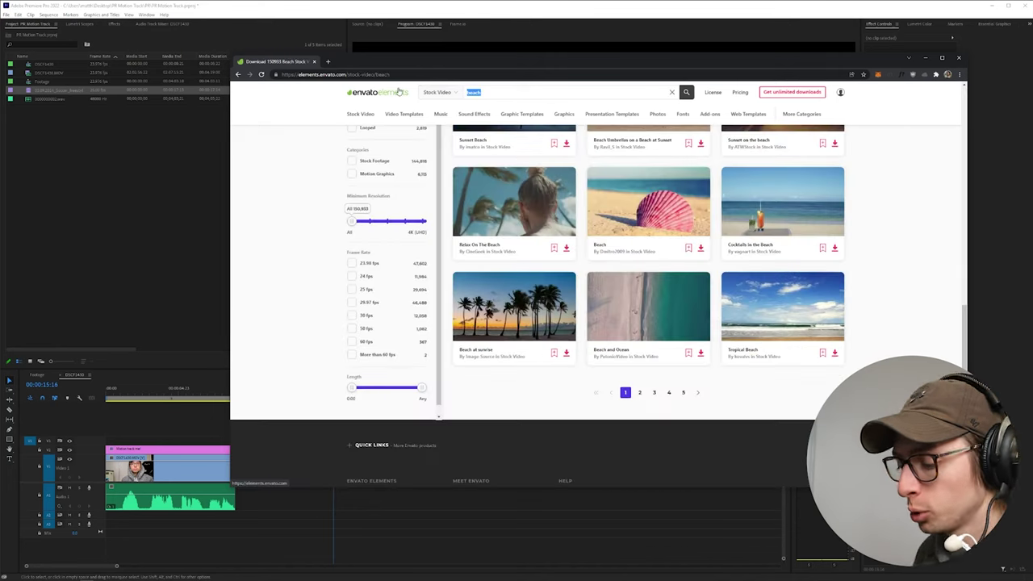
{"action": "type", "text": "drone"}
{"action": "key", "text": "Return"}
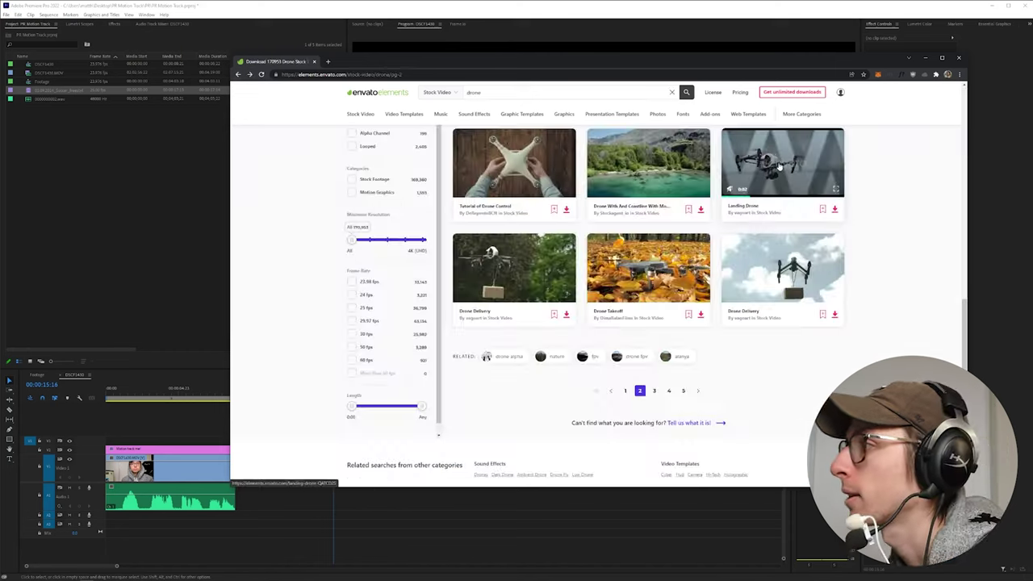
{"action": "left_click", "coordinate": [835, 209]}
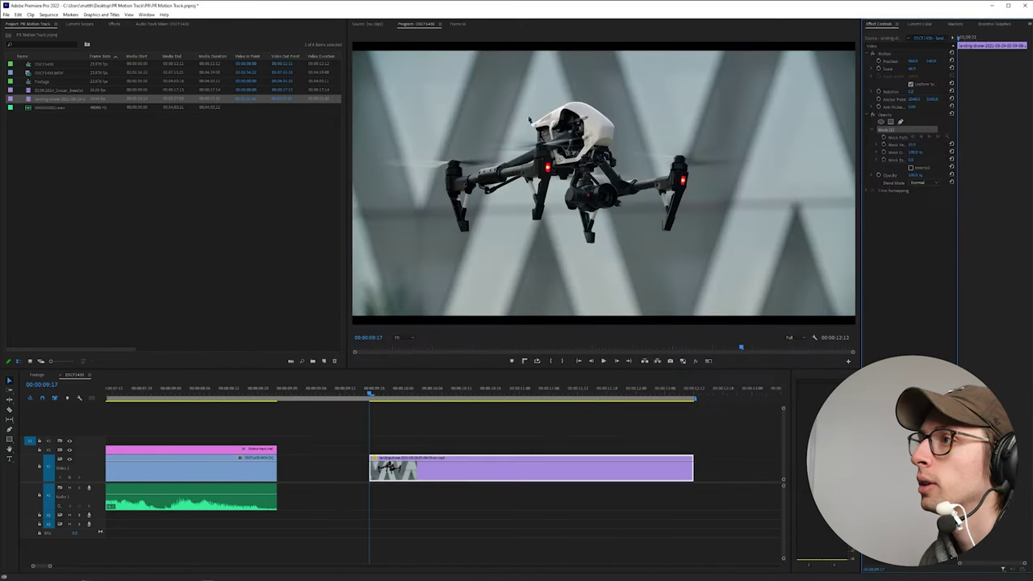
Step: Draw a four-point opacity mask around the drone's body and camera at 00:00:09:17 and adjust its corner points
{"action": "left_click", "coordinate": [529, 121]}
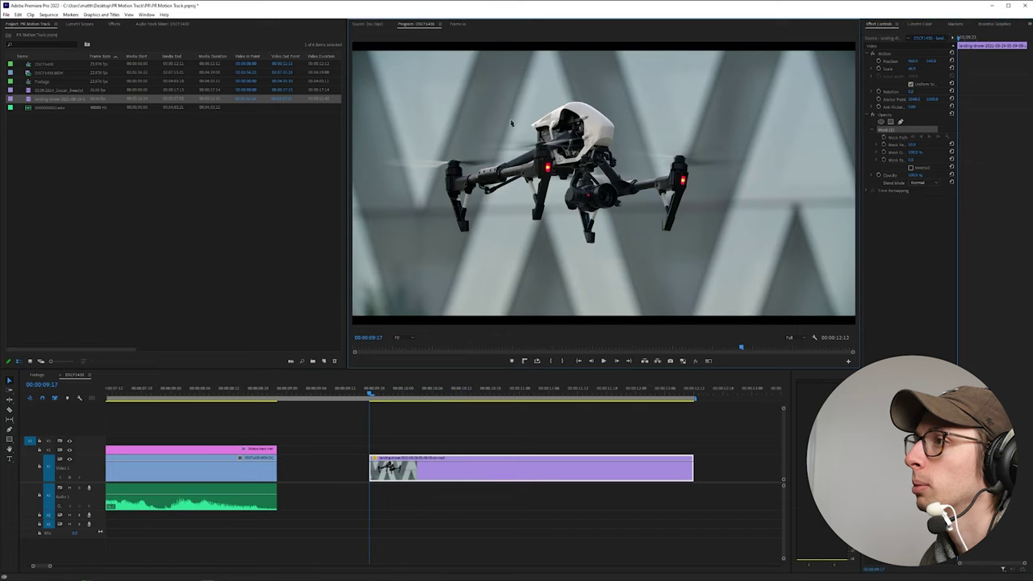
{"action": "left_click", "coordinate": [646, 102]}
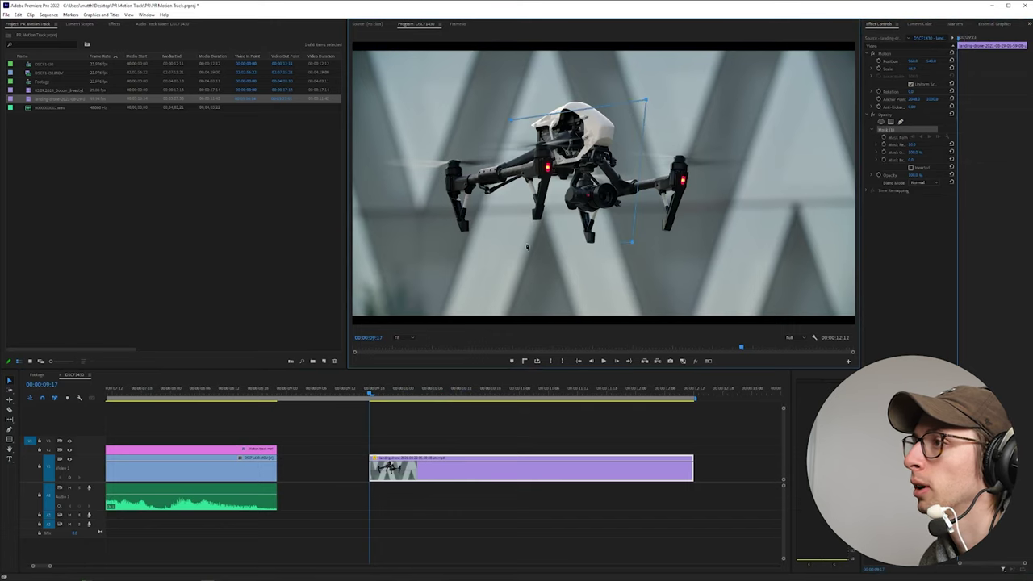
{"action": "left_click", "coordinate": [511, 122]}
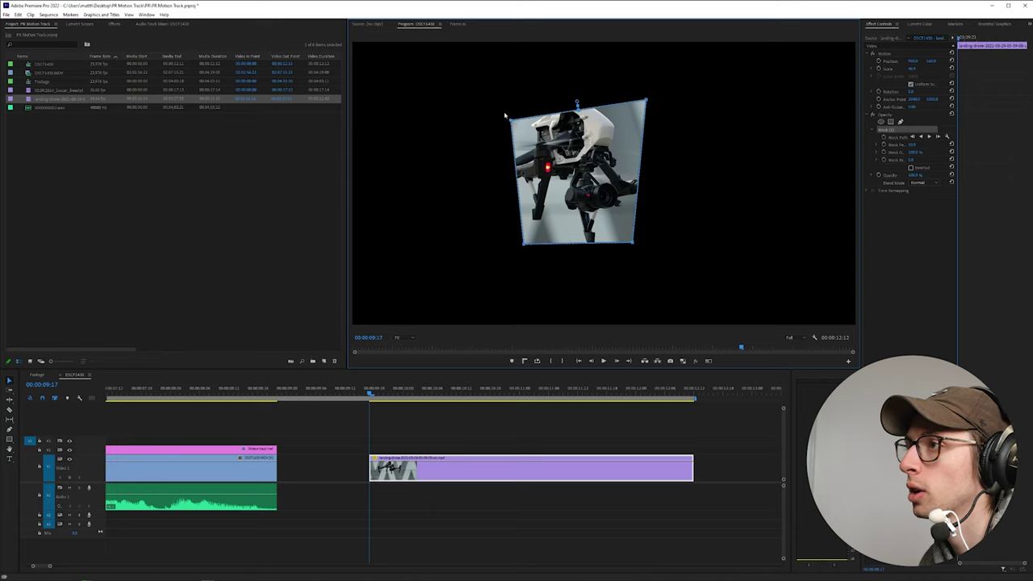
{"action": "left_click_drag", "start_coordinate": [511, 122], "coordinate": [503, 99]}
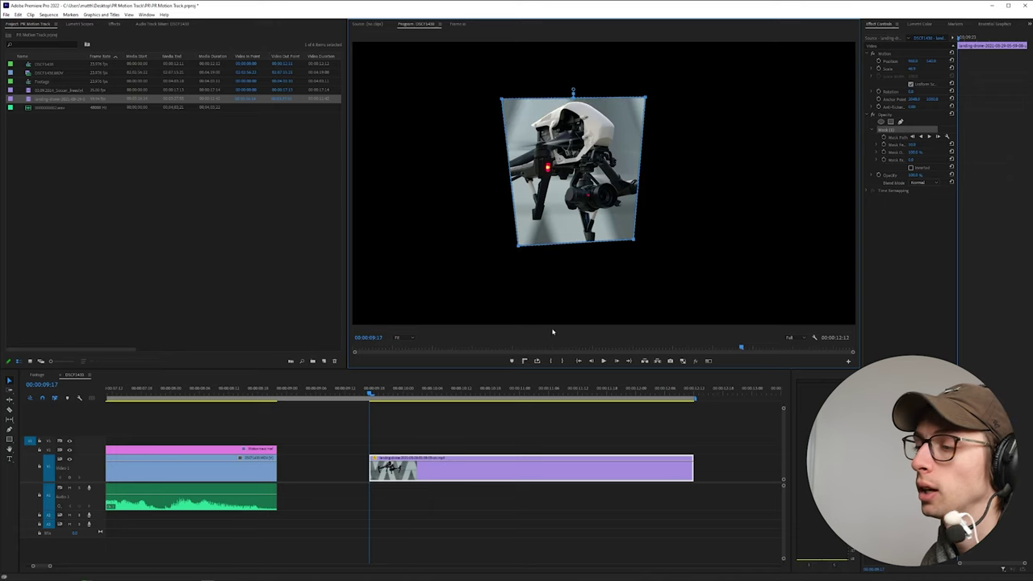
Step: Track the drone mask forward through the clip and return the playhead to the clip's start at 00:00:09:17
{"action": "left_click", "coordinate": [520, 461]}
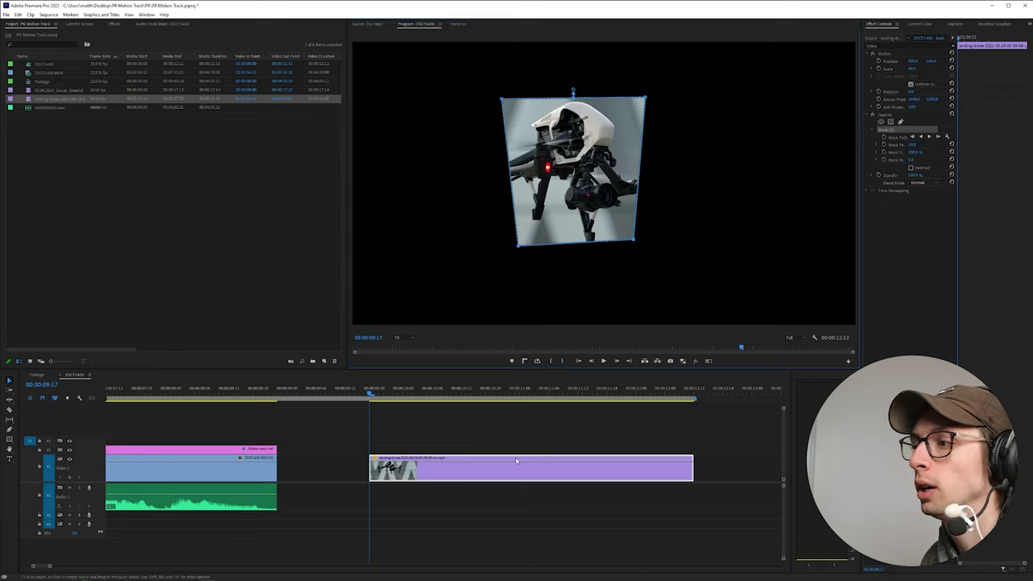
{"action": "left_click", "coordinate": [929, 137]}
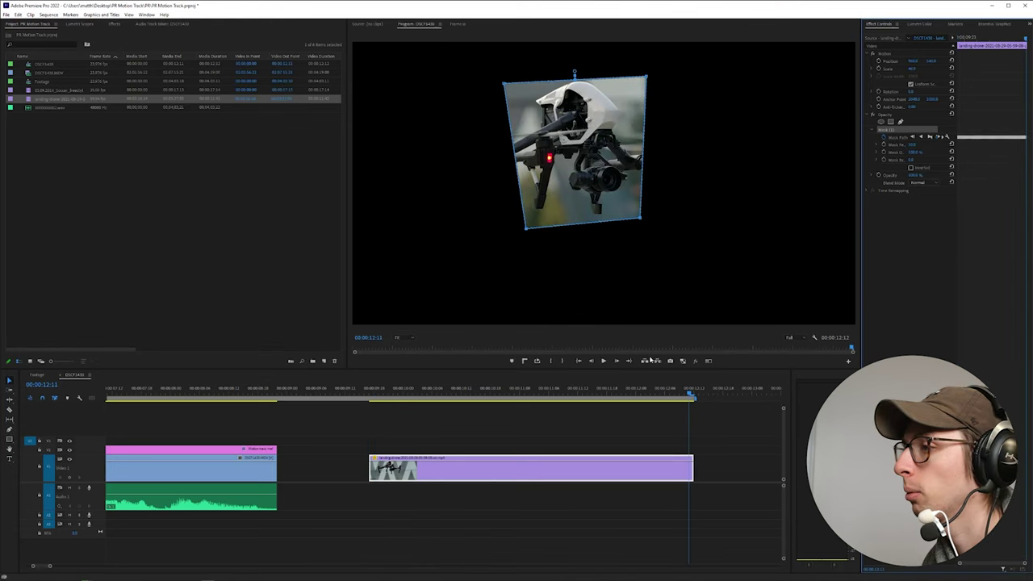
{"action": "left_click_drag", "start_coordinate": [687, 393], "coordinate": [369, 413]}
{"action": "left_click", "coordinate": [380, 415]}
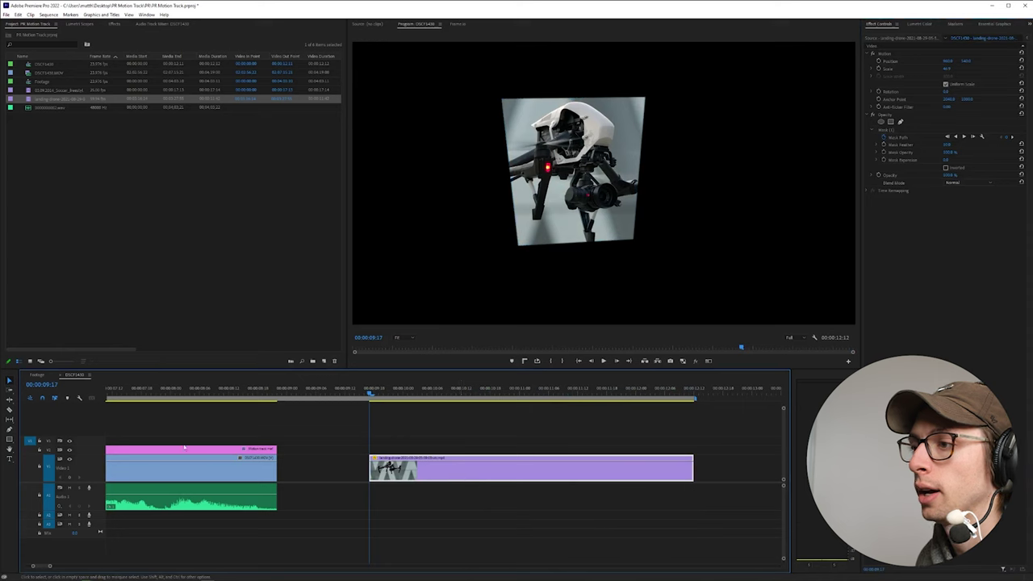
Step: Add a three-line "NERDS FLY DRONES" title beside the drone, lasting as long as the drone clip
{"action": "key", "text": "t"}
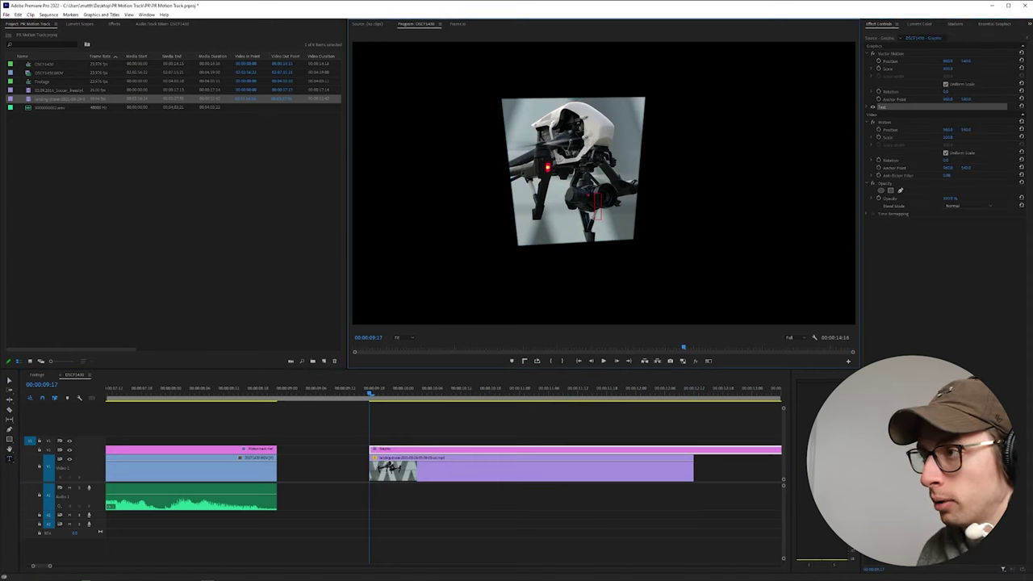
{"action": "type", "text": "NERDS"}
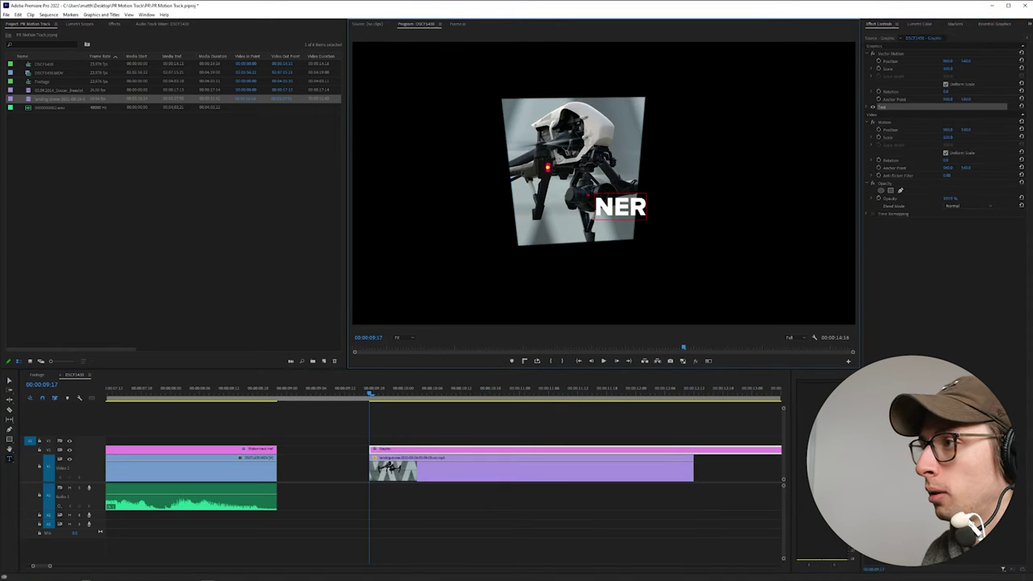
{"action": "key", "text": "Return"}
{"action": "type", "text": "FLY"}
{"action": "key", "text": "Return"}
{"action": "type", "text": "DRONES"}
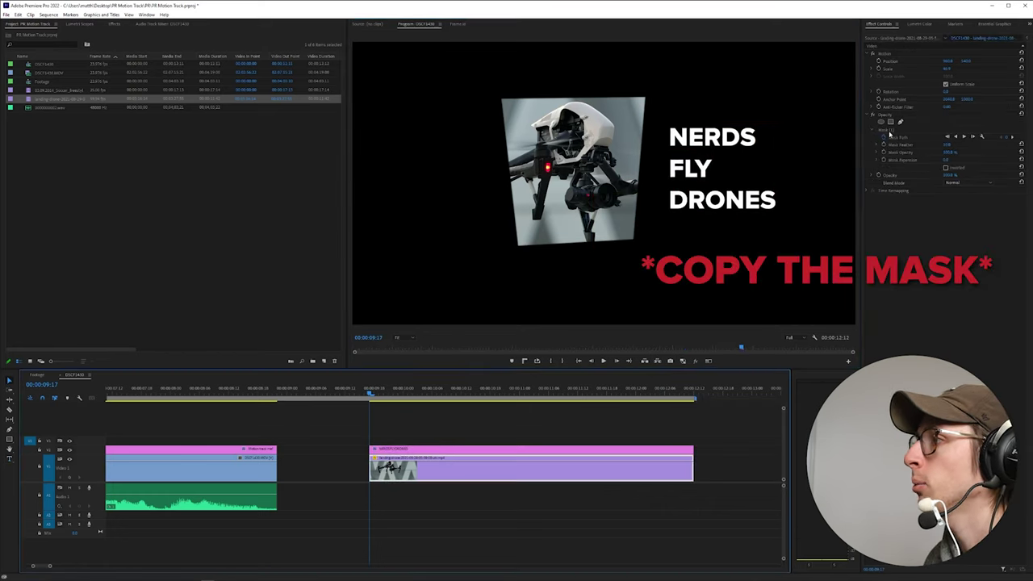
Step: Copy the drone clip's Mask (1) and read its keyframes from the clipboard into the Mask To Transform converter
{"action": "left_click", "coordinate": [885, 131]}
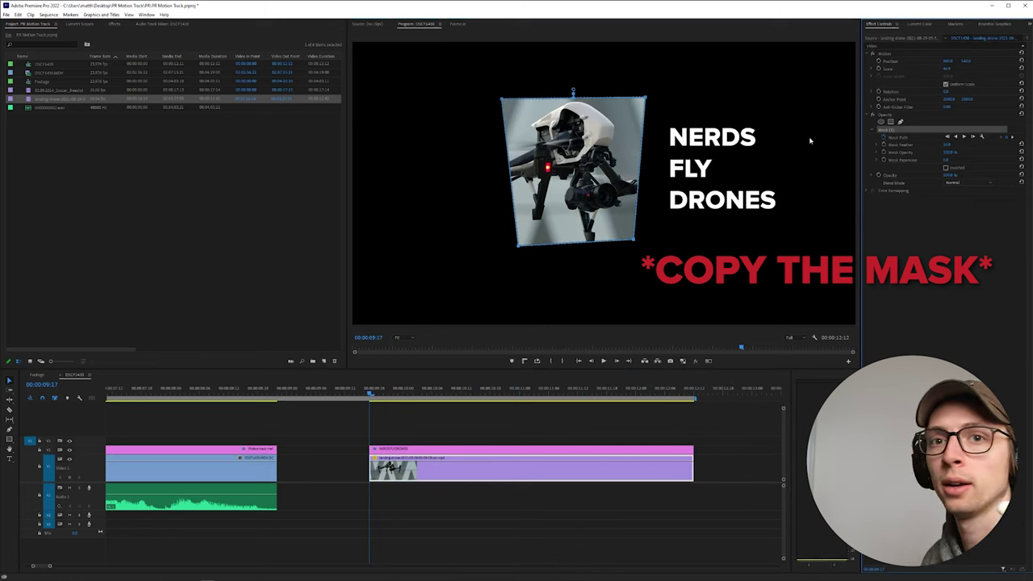
{"action": "left_click", "coordinate": [146, 15]}
{"action": "mouse_move", "coordinate": [202, 41]}
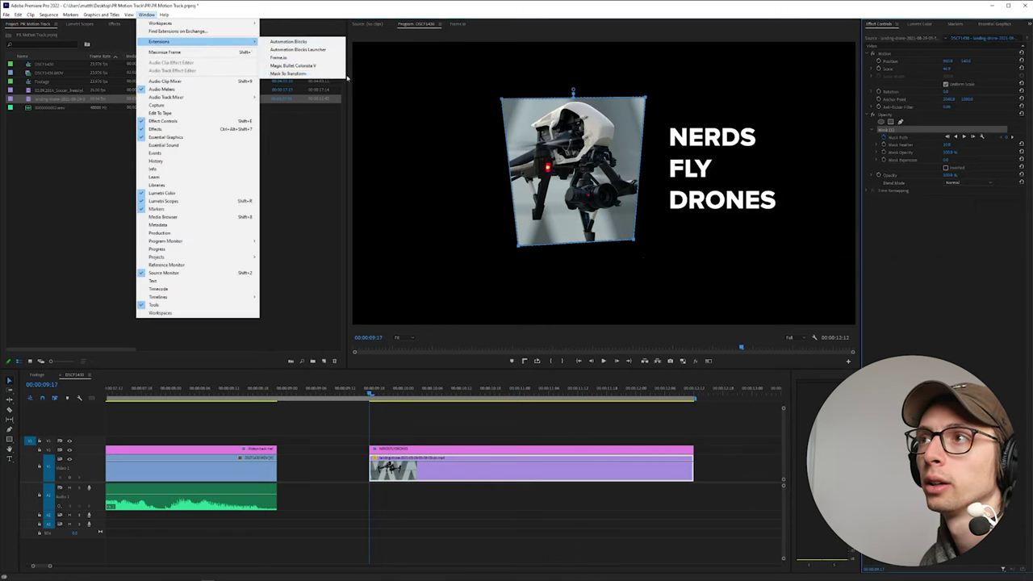
{"action": "left_click", "coordinate": [295, 73]}
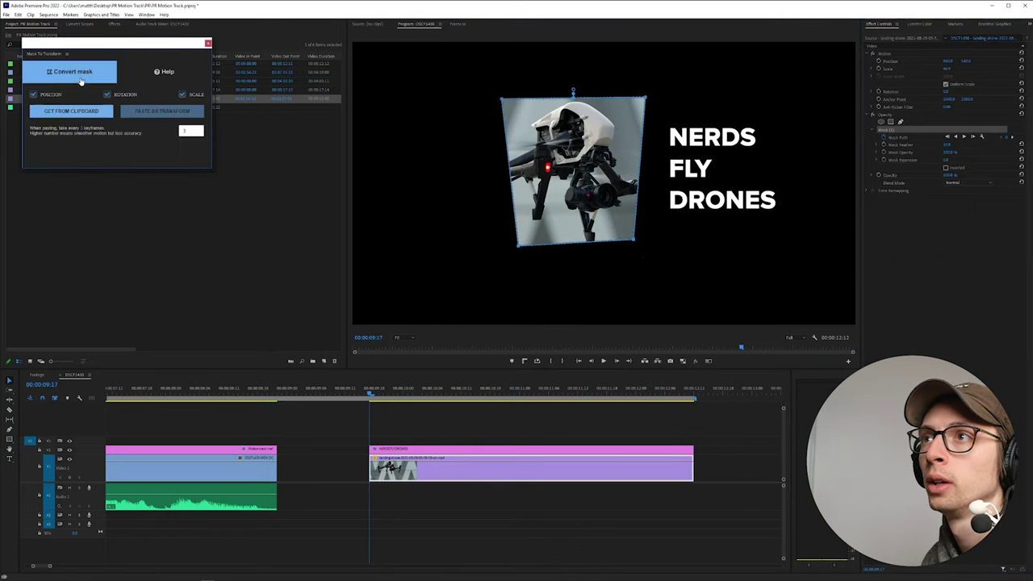
{"action": "left_click", "coordinate": [105, 114]}
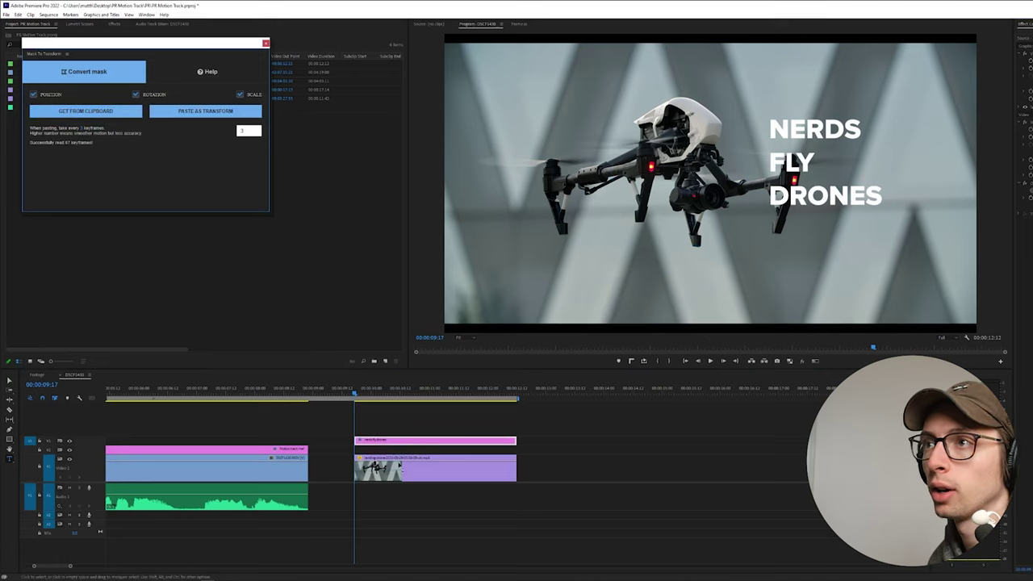
Step: Paste the converted mask keyframes as a transform onto the NERDS FLY DRONES title and play back the tracking
{"action": "left_click", "coordinate": [402, 443]}
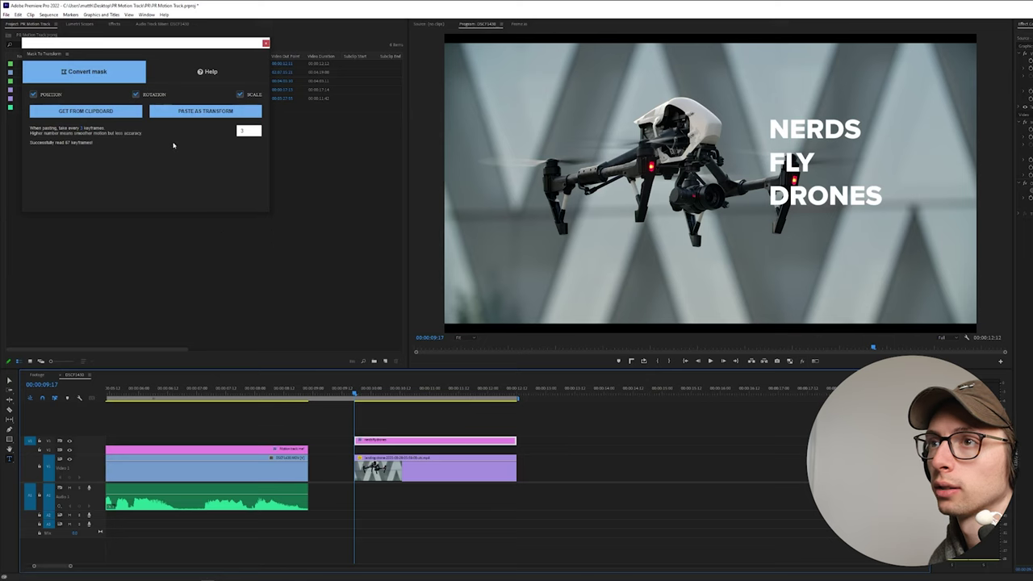
{"action": "left_click", "coordinate": [177, 112]}
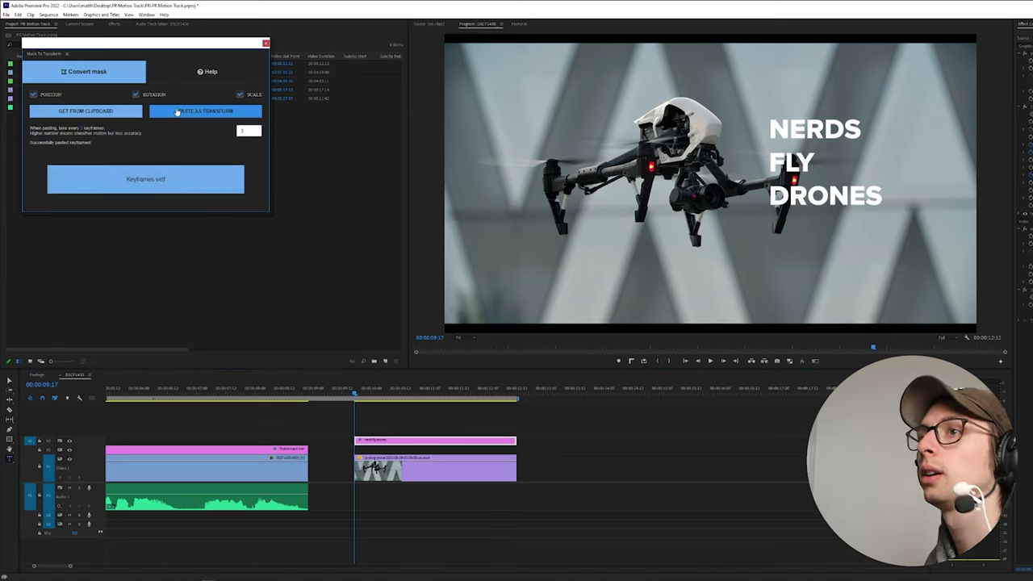
{"action": "left_click", "coordinate": [379, 524]}
{"action": "key", "text": "space"}
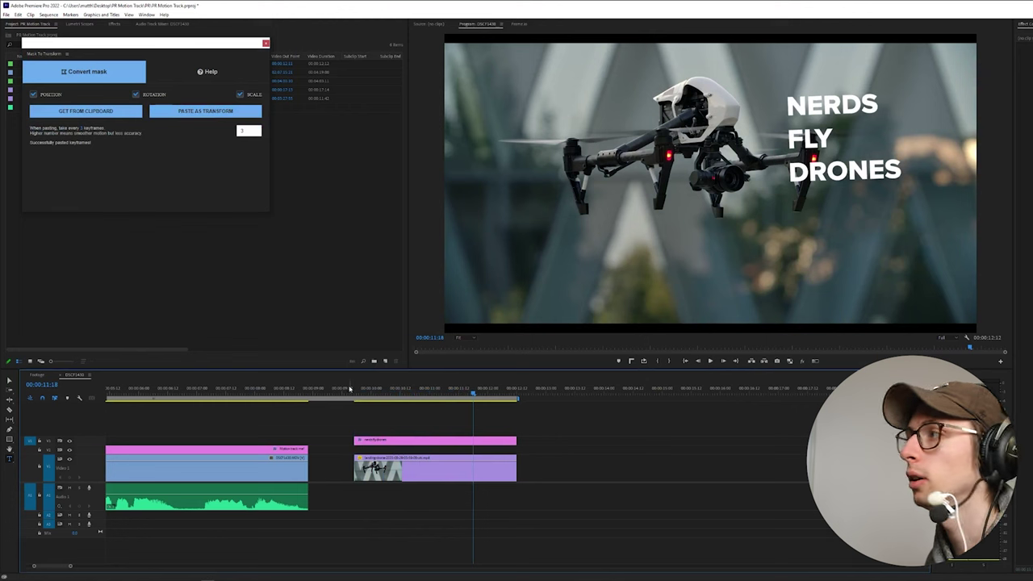
{"action": "key", "text": "alt+Tab"}
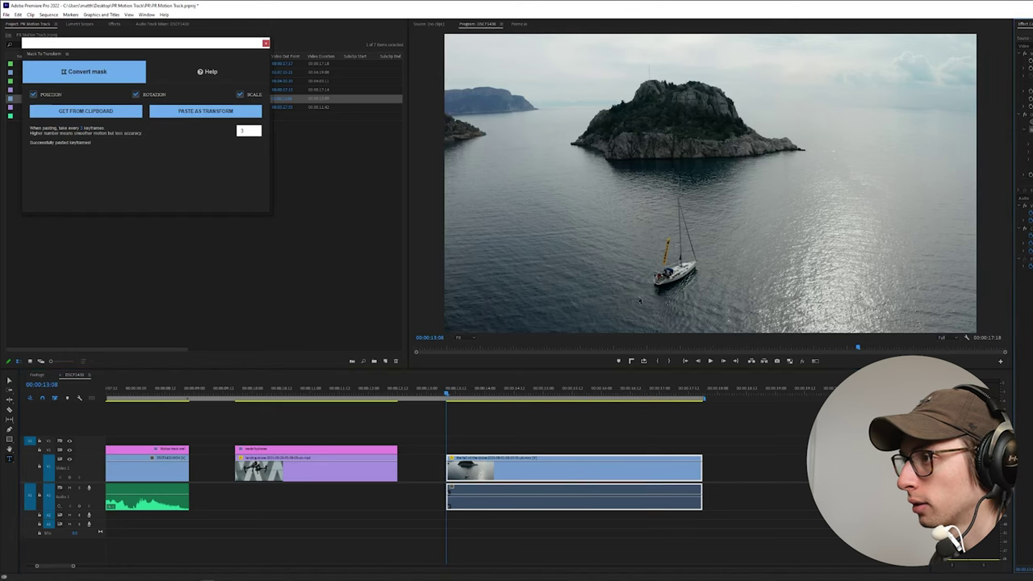
Step: Draw a four-point opacity mask around the sailboat's hull at 00:00:13:08 and switch off the Opacity effect to show the full image
{"action": "left_click", "coordinate": [704, 289]}
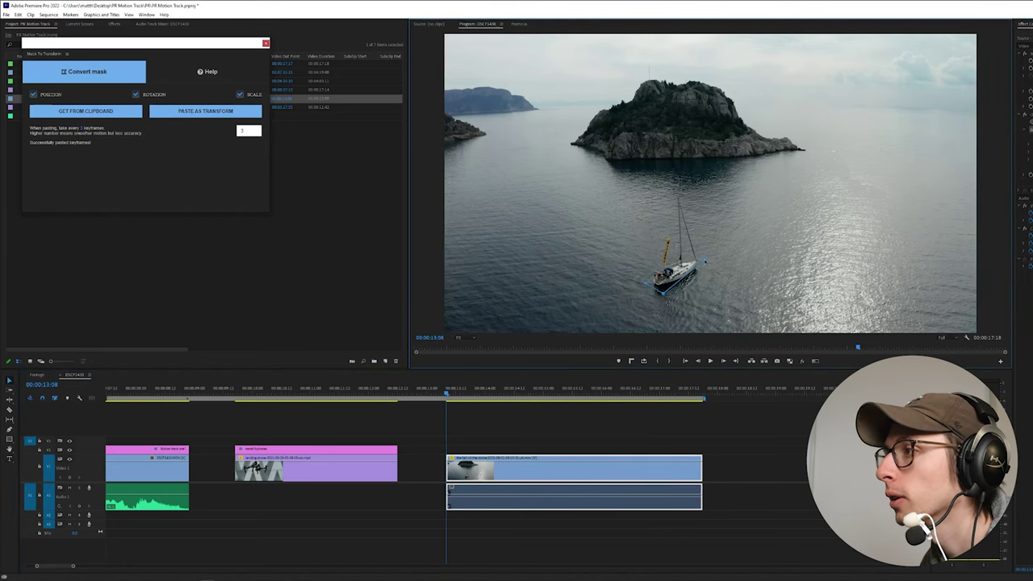
{"action": "left_click", "coordinate": [690, 255]}
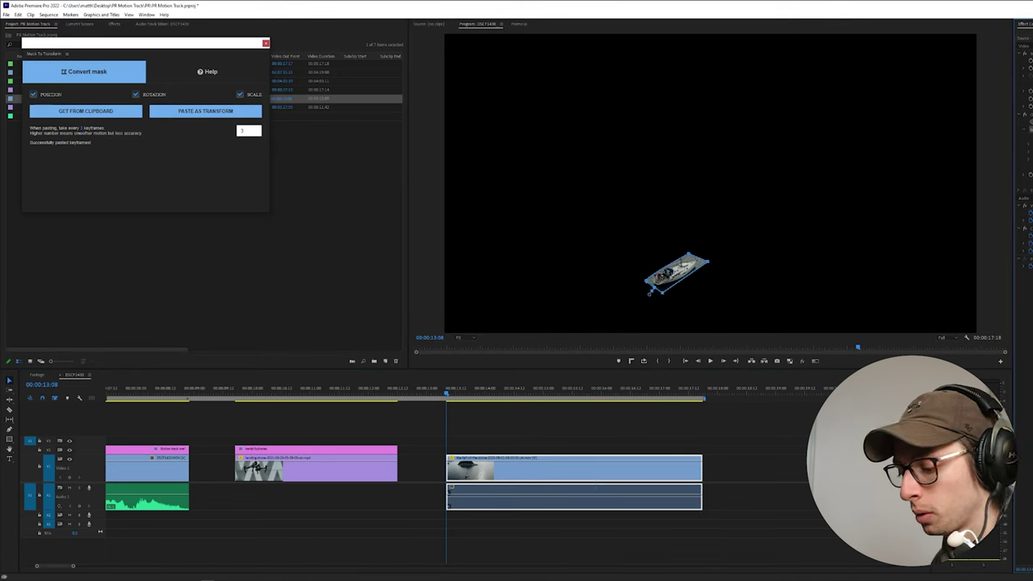
{"action": "left_click", "coordinate": [1023, 116]}
Step: Add a two-line title reading "JEFF BOZO" and "BUY ME BOAT" beside the sailboat, lasting as long as the boat clip
{"action": "left_click", "coordinate": [10, 459]}
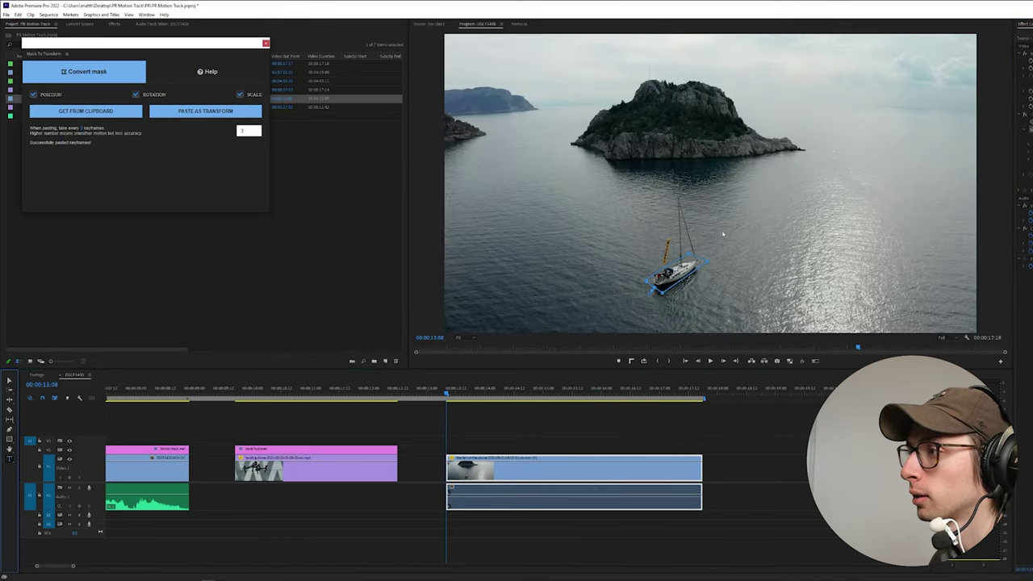
{"action": "left_click", "coordinate": [709, 205]}
{"action": "type", "text": "JEFFF"}
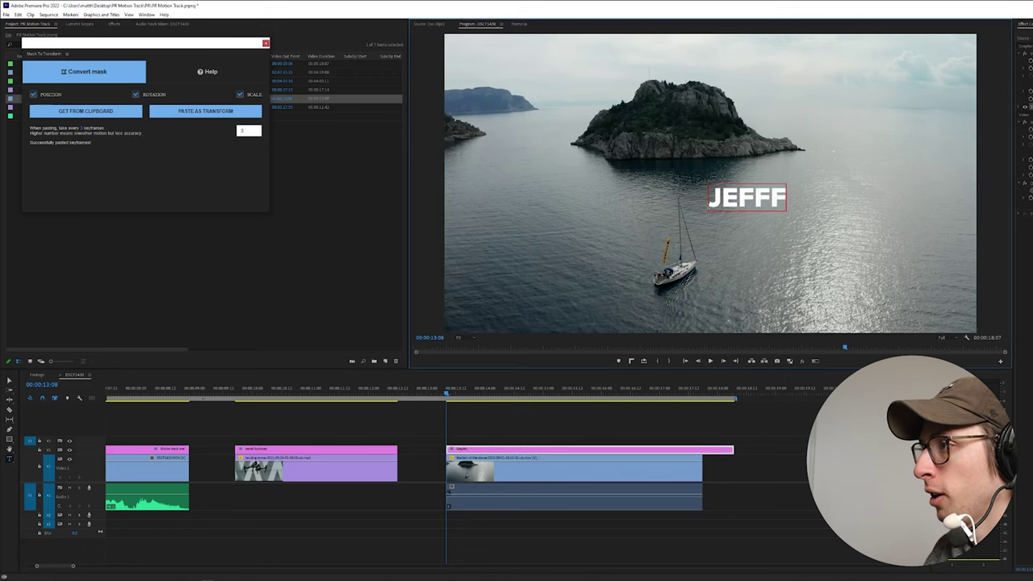
{"action": "key", "text": "BackSpace"}
{"action": "type", "text": "BOBO"}
{"action": "key", "text": "BackSpace"}
{"action": "key", "text": "BackSpace"}
{"action": "type", "text": "ZO"}
{"action": "key", "text": "Return"}
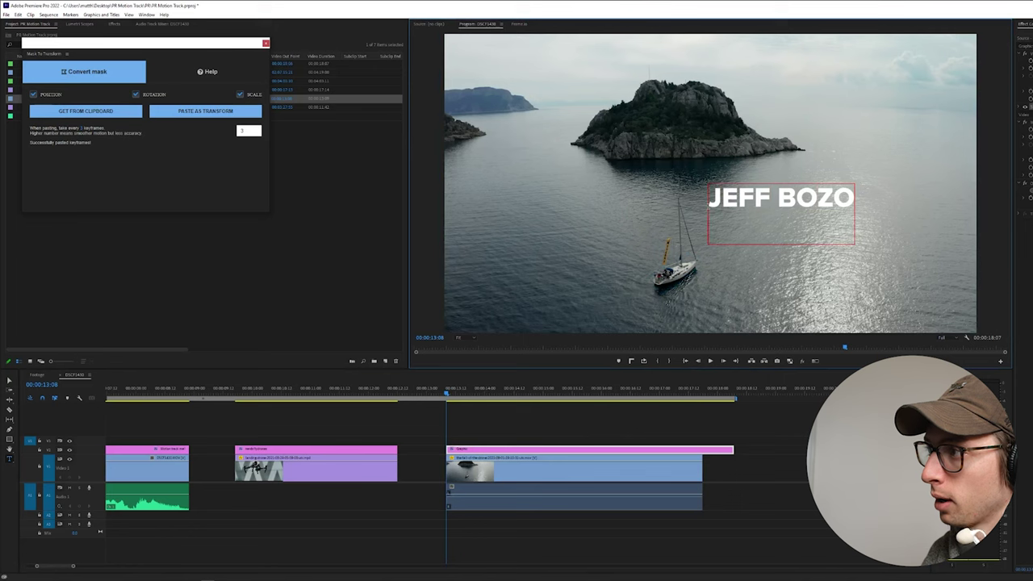
{"action": "type", "text": "BUY ME BOAT"}
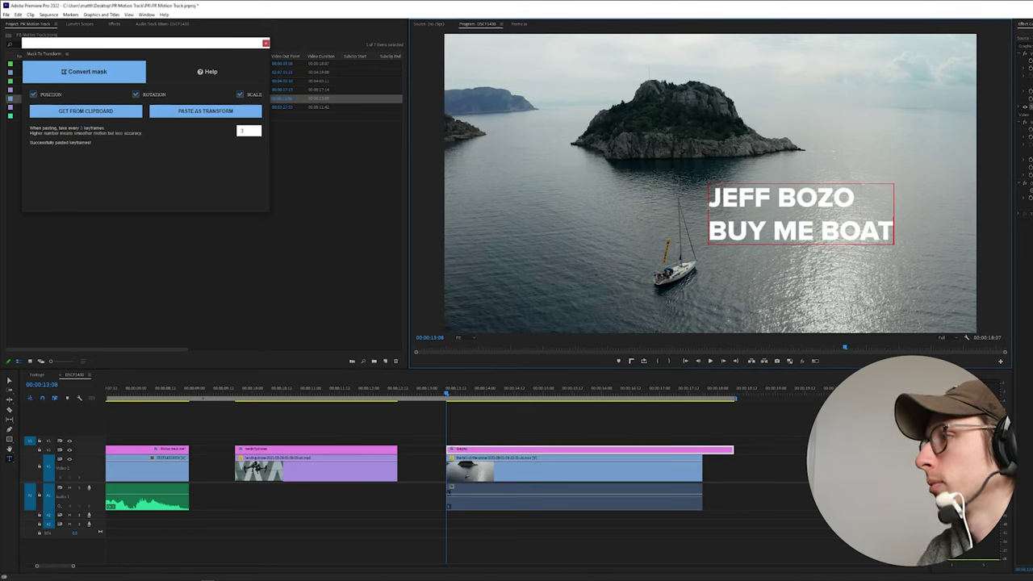
Step: Copy the boat clip's mask and read its keyframes from the clipboard into the Mask To Transform converter
{"action": "left_click", "coordinate": [59, 125]}
{"action": "left_click", "coordinate": [77, 111]}
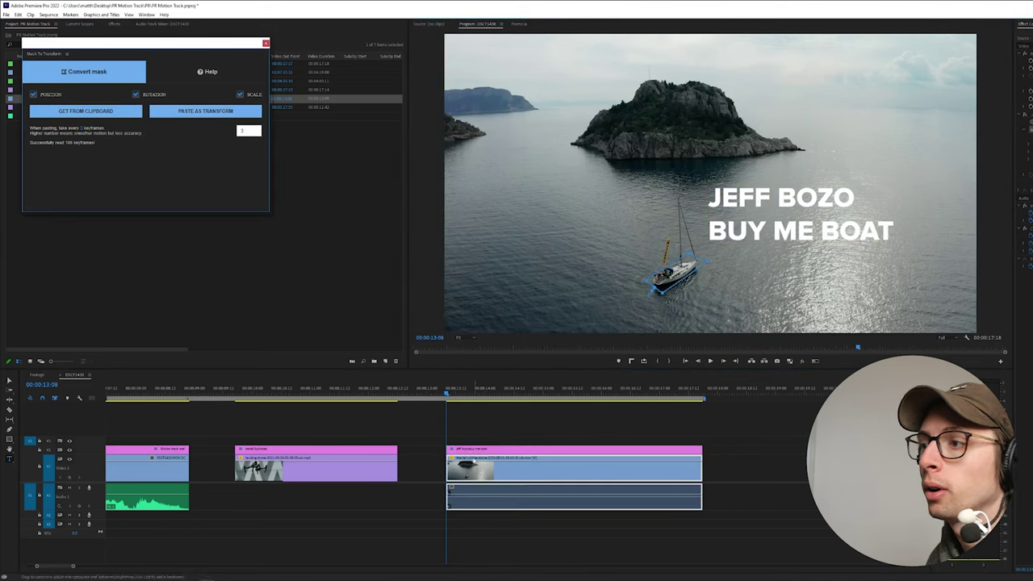
Step: Try the boat mask's position, rotation and scale keyframes on the JEFF BOZO title, play it back and undo the paste
{"action": "left_click", "coordinate": [221, 113]}
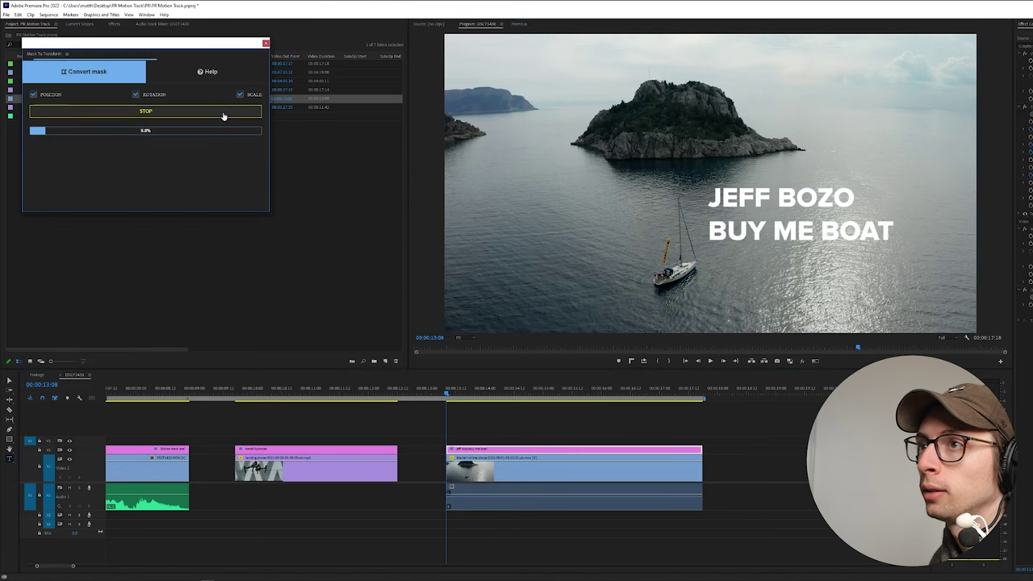
{"action": "key", "text": "space"}
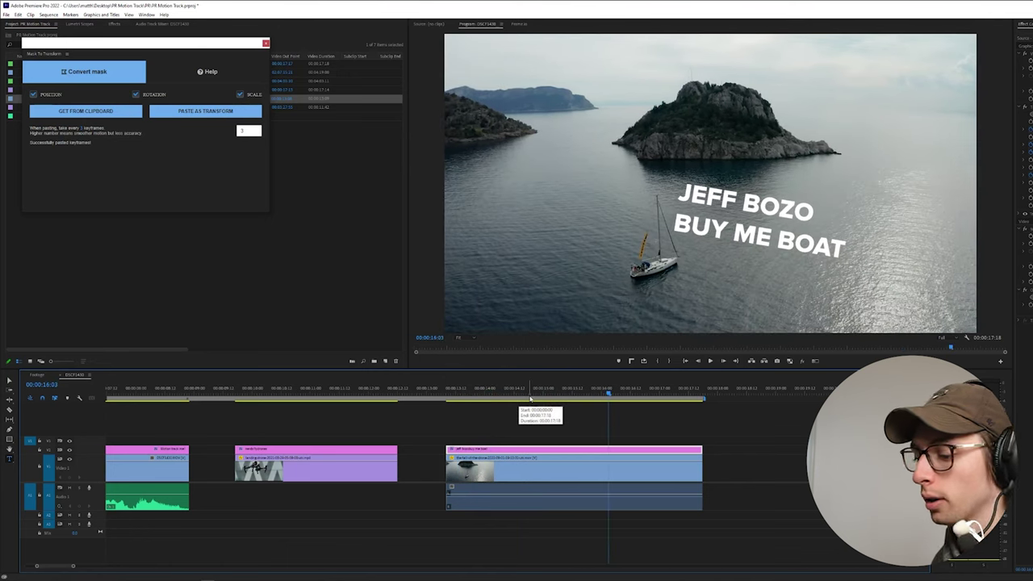
{"action": "key", "text": "ctrl+z"}
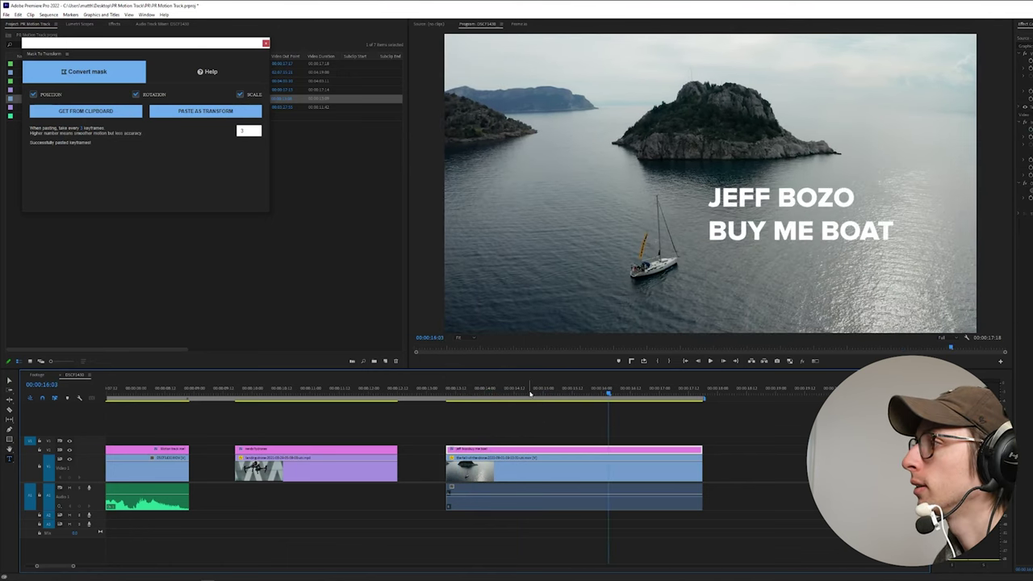
Step: Return to 00:00:13:08, paste the boat keyframes onto the title with Position only, without Rotation and Scale, and play it back
{"action": "left_click_drag", "start_coordinate": [479, 386], "coordinate": [446, 387]}
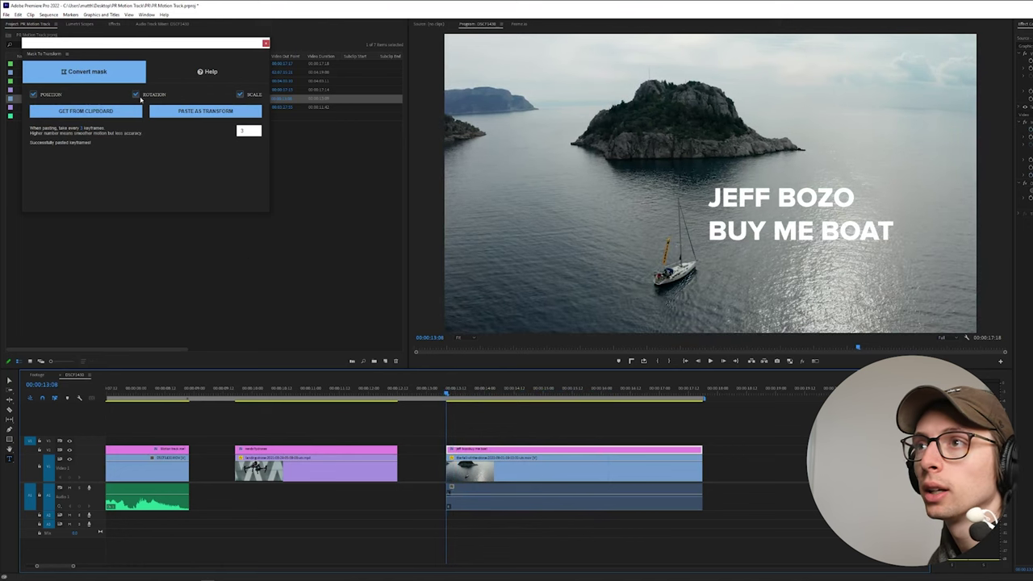
{"action": "left_click", "coordinate": [136, 94]}
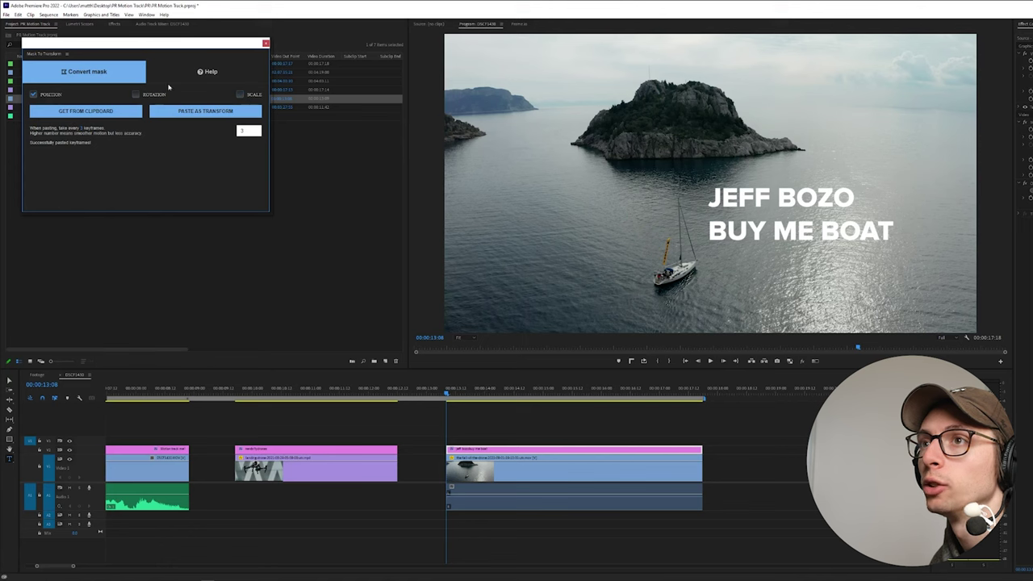
{"action": "left_click", "coordinate": [210, 113]}
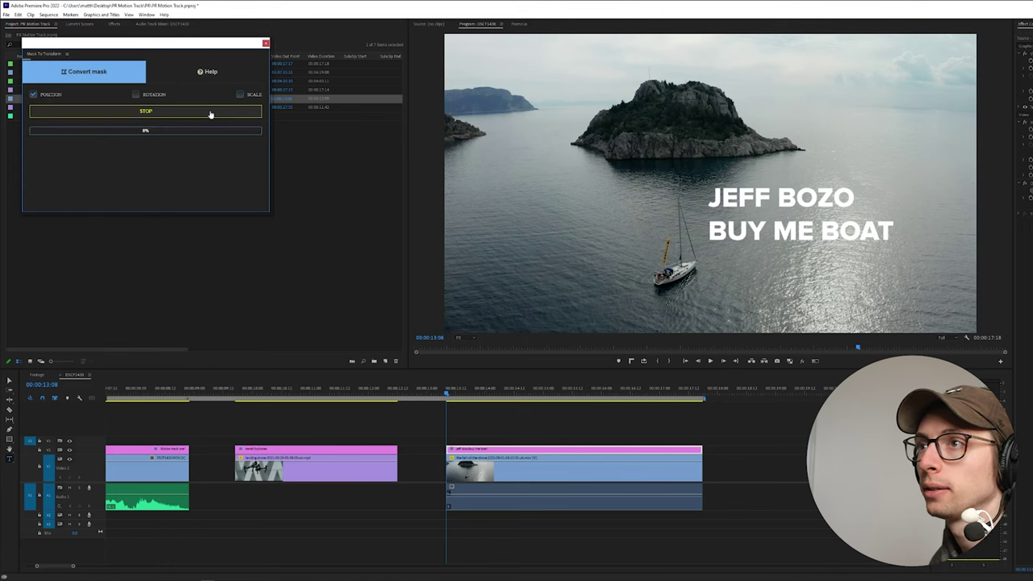
{"action": "key", "text": "space"}
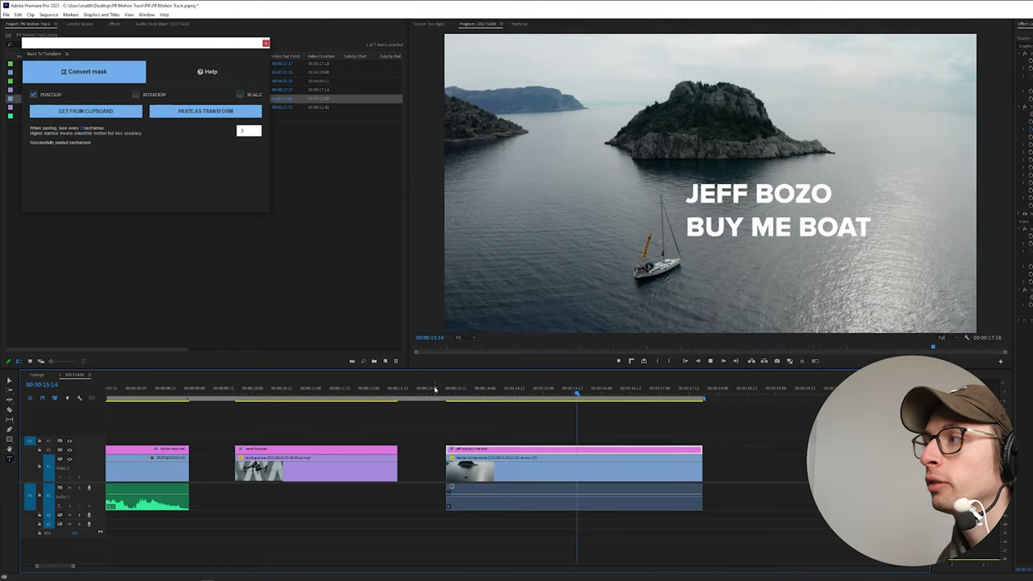
Step: Play back the tracked MOTION TRACK ME! title in the first clip
{"action": "key", "text": "space"}
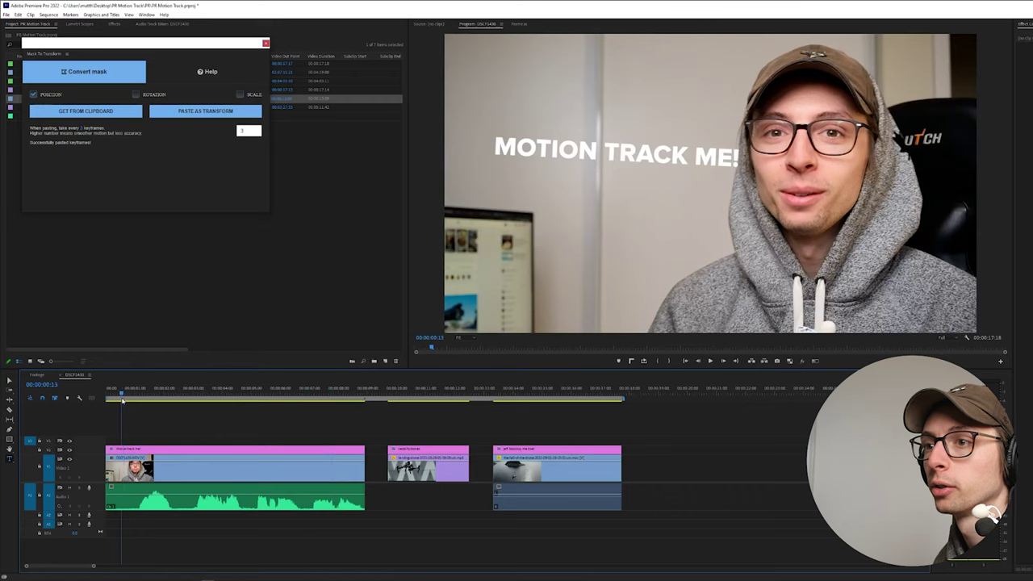
{"action": "key", "text": "space"}
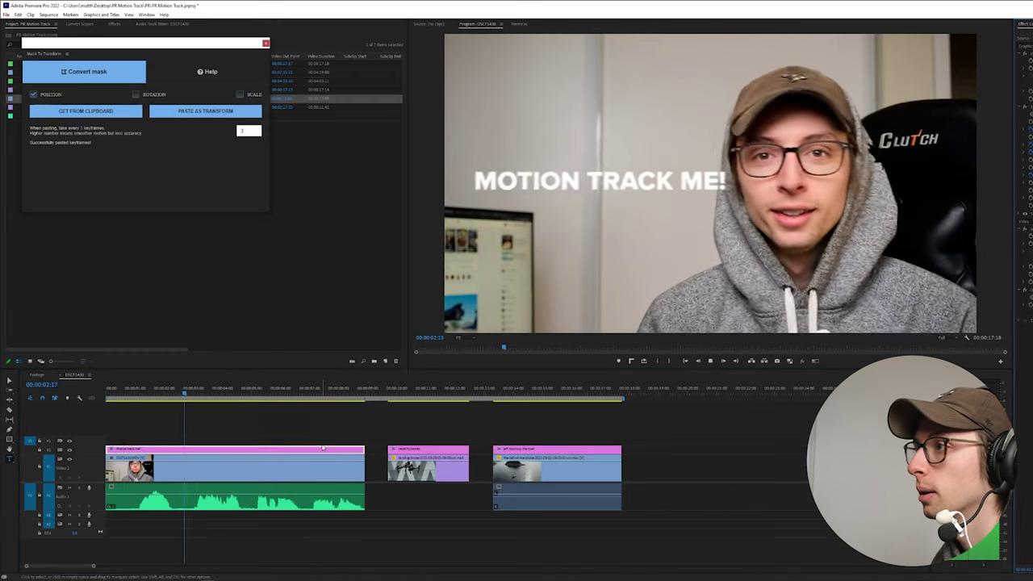